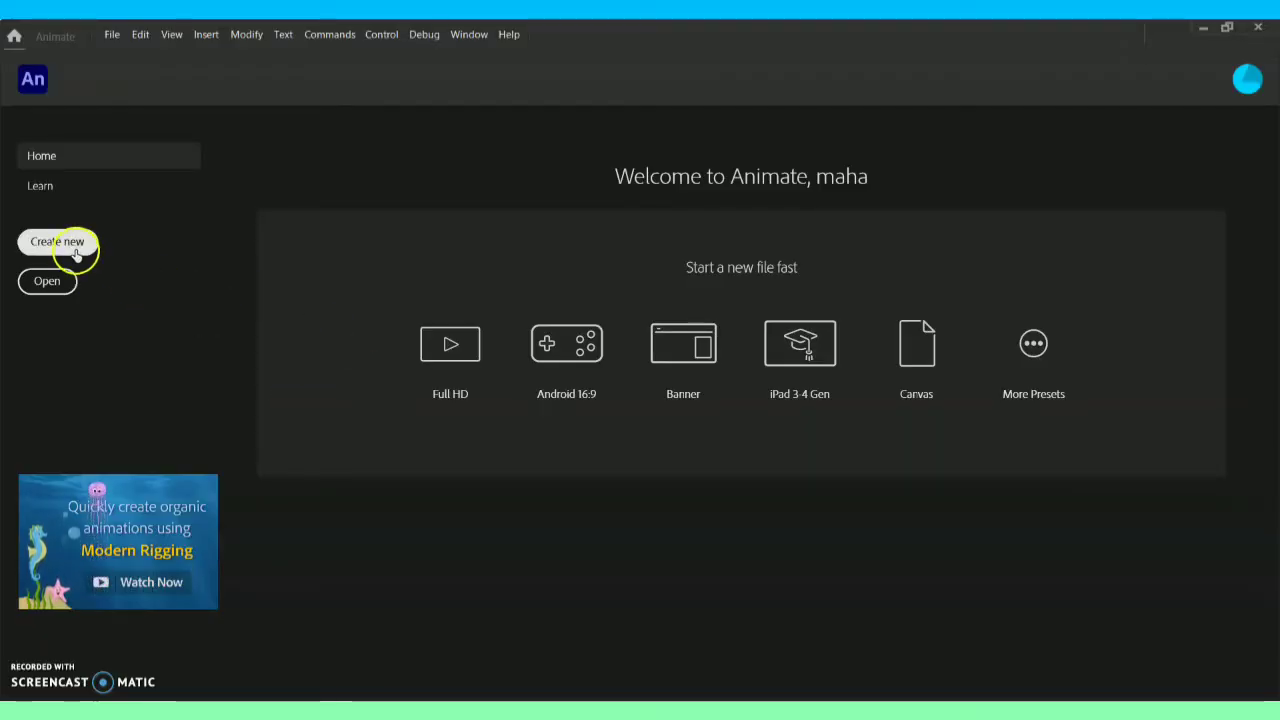
Step: Create a new document from the Standard 640 × 480 preset at 30 fps
{"action": "left_click", "coordinate": [531, 423]}
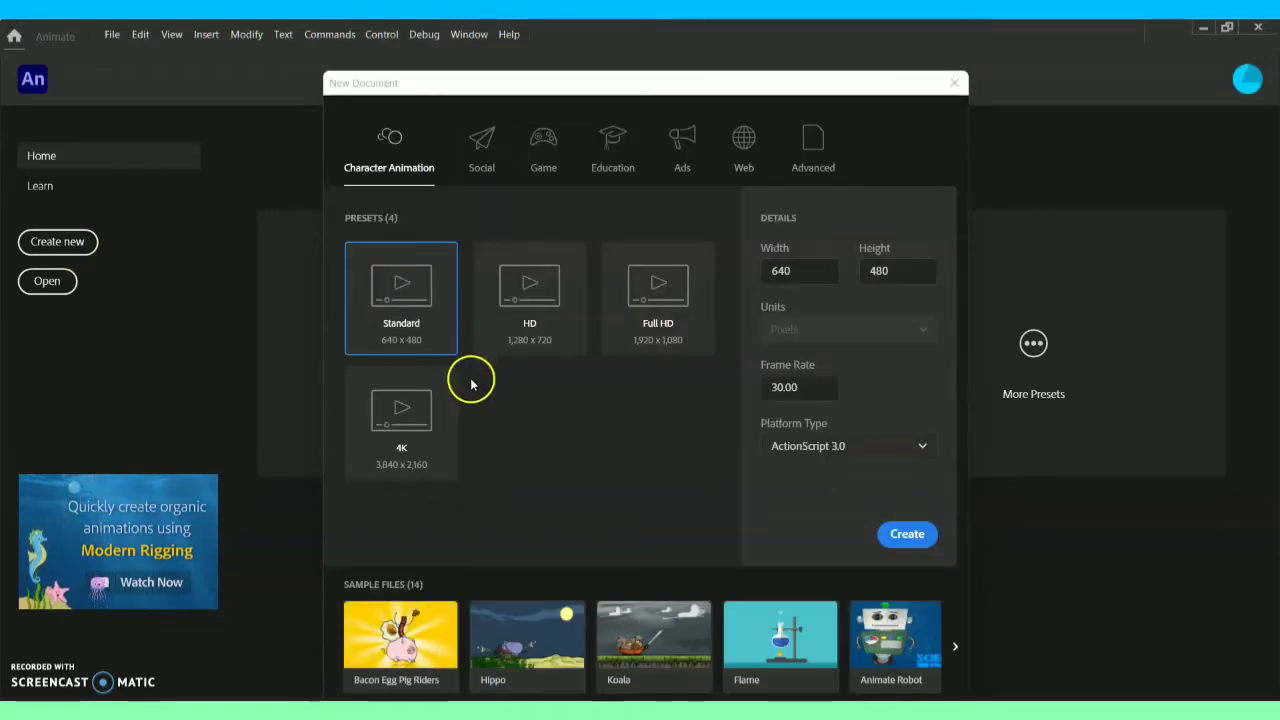
{"action": "left_click", "coordinate": [440, 428]}
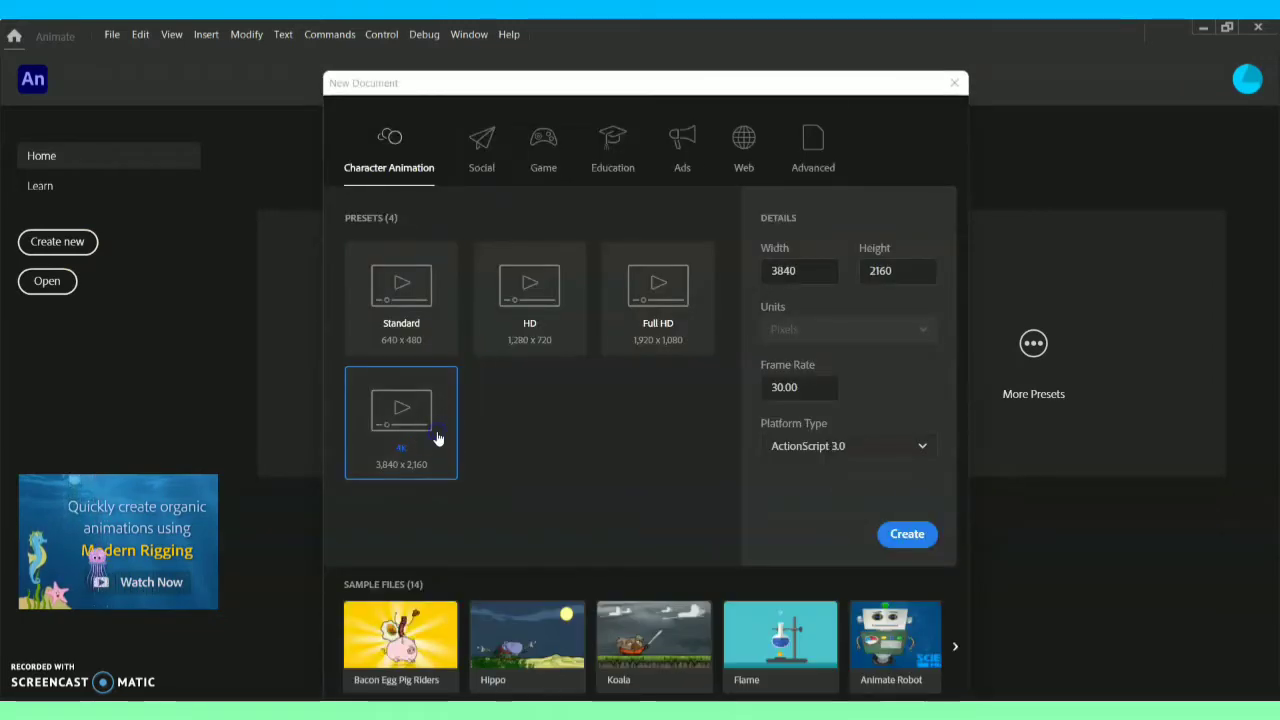
{"action": "left_click", "coordinate": [415, 330]}
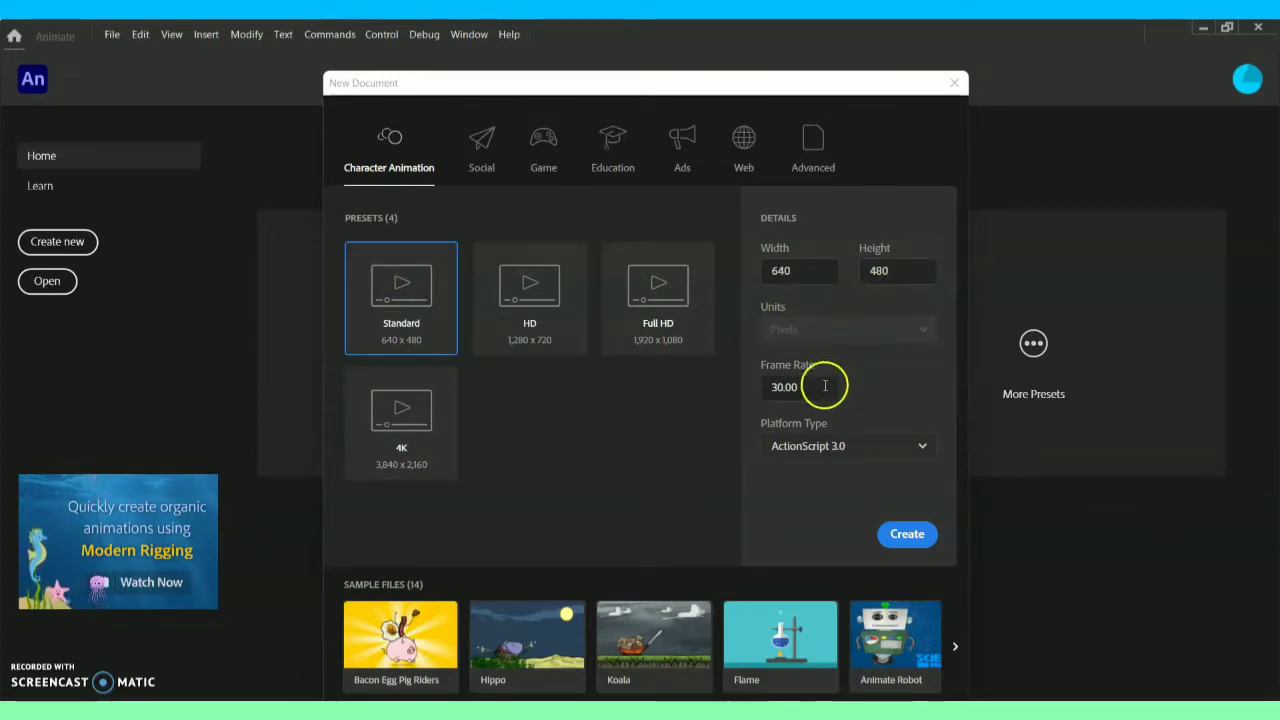
{"action": "left_click", "coordinate": [906, 535]}
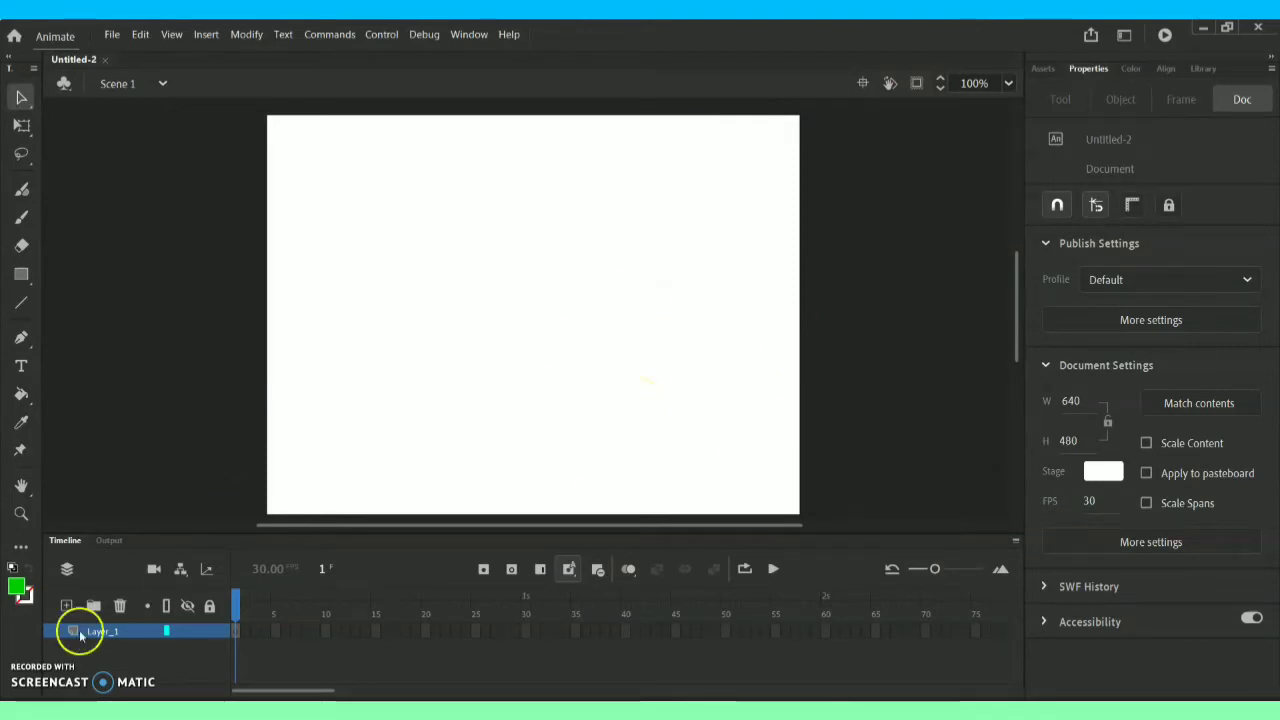
Step: Rename Layer_1 in the timeline to TEXT
{"action": "left_click", "coordinate": [121, 633]}
{"action": "double_click", "coordinate": [121, 633]}
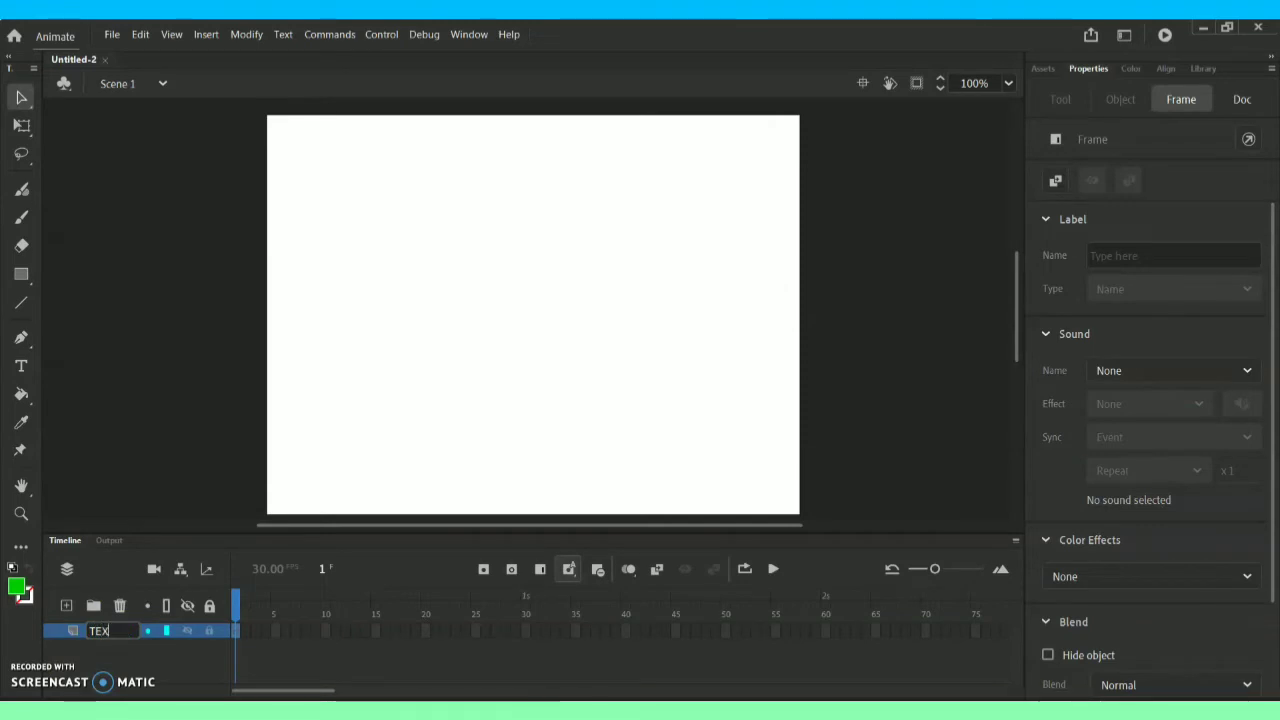
{"action": "key", "text": "Return"}
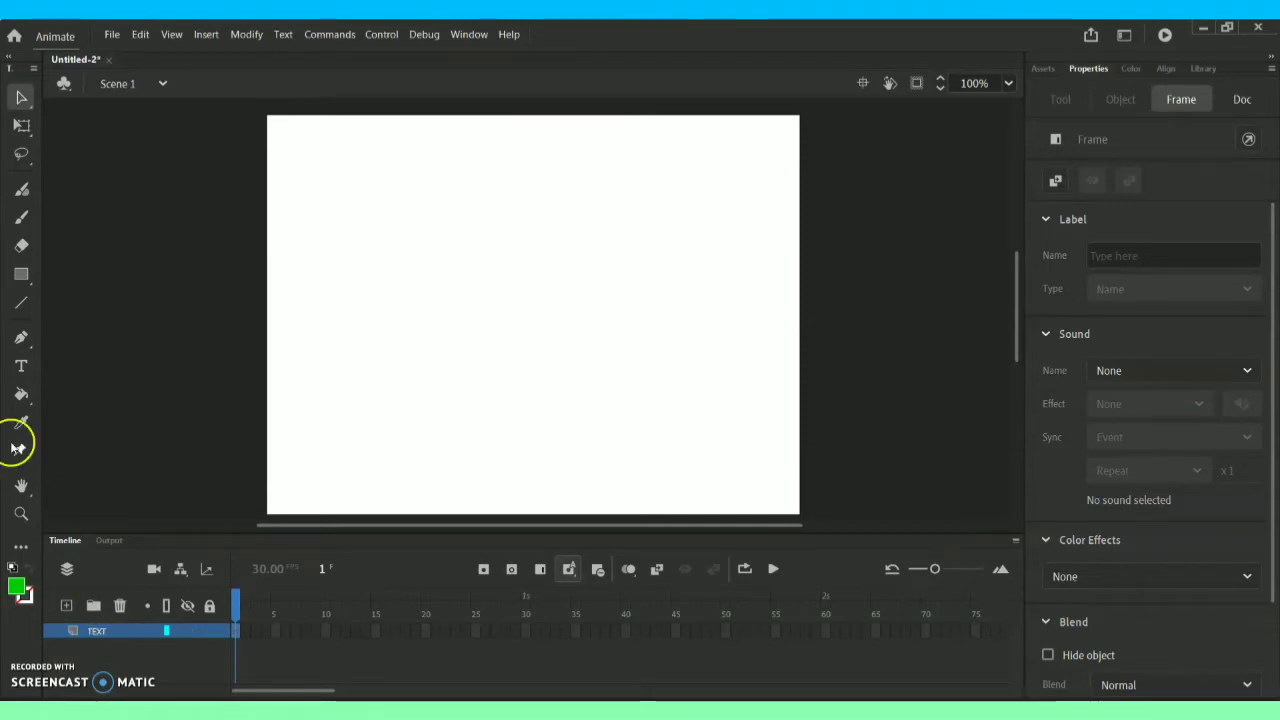
Step: Type VISCOM as static text on the stage and select it for formatting
{"action": "left_click", "coordinate": [22, 367]}
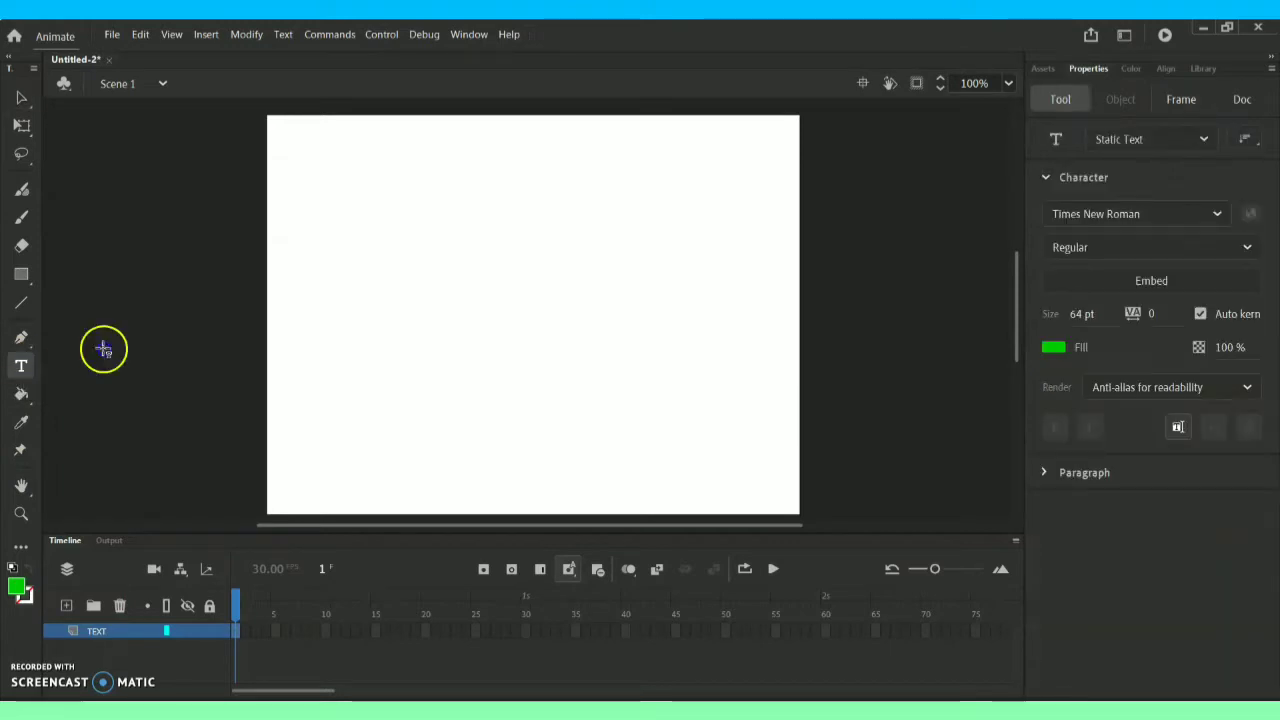
{"action": "left_click", "coordinate": [418, 296]}
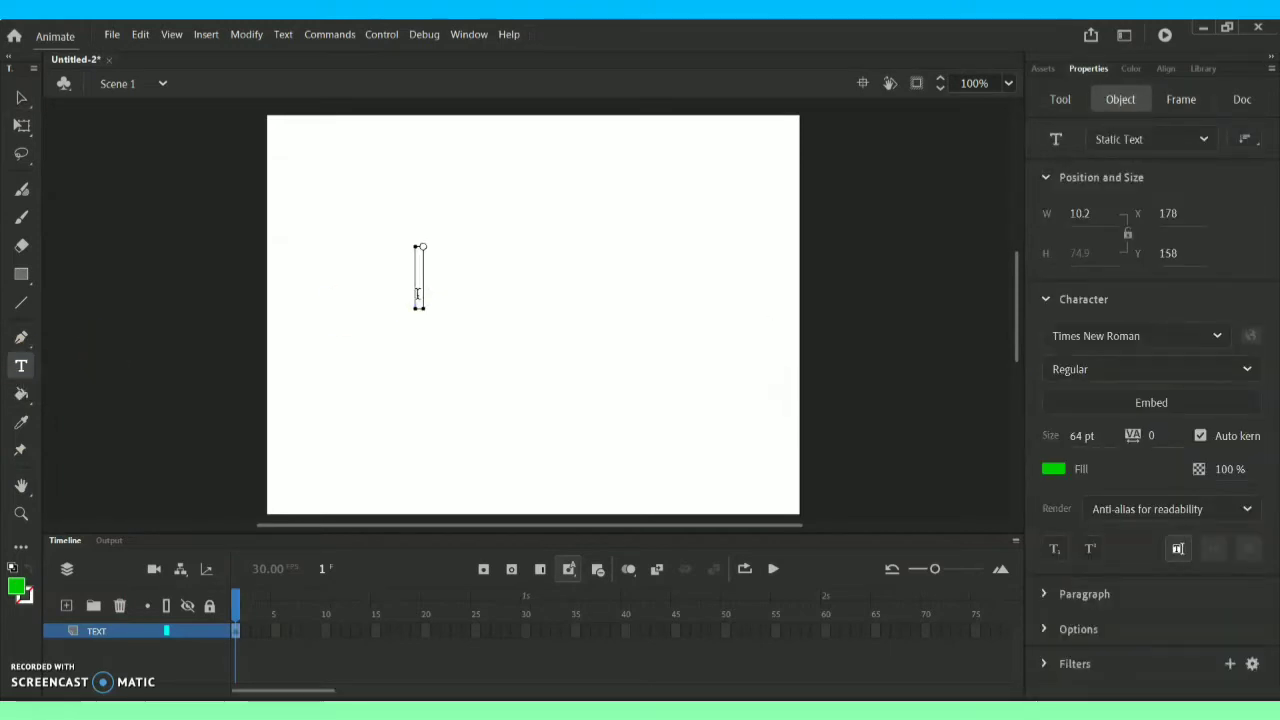
{"action": "type", "text": "VISCOM"}
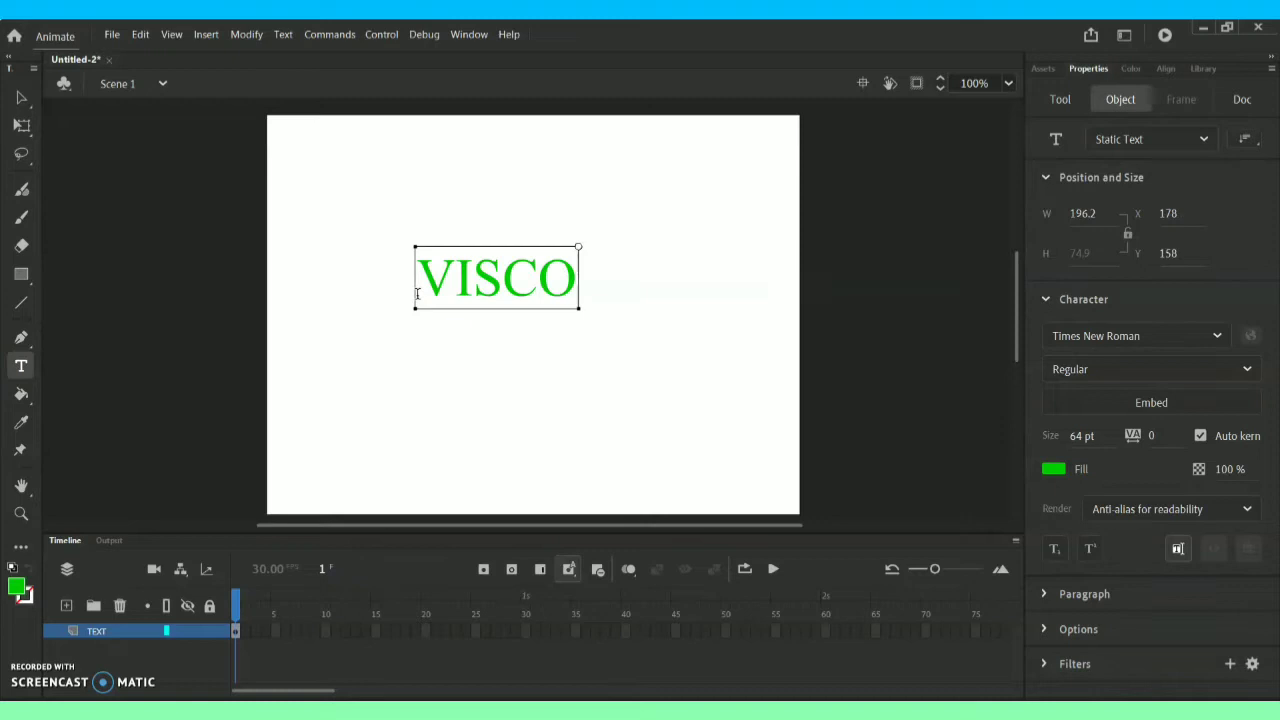
{"action": "left_click", "coordinate": [608, 299]}
{"action": "left_click", "coordinate": [318, 217]}
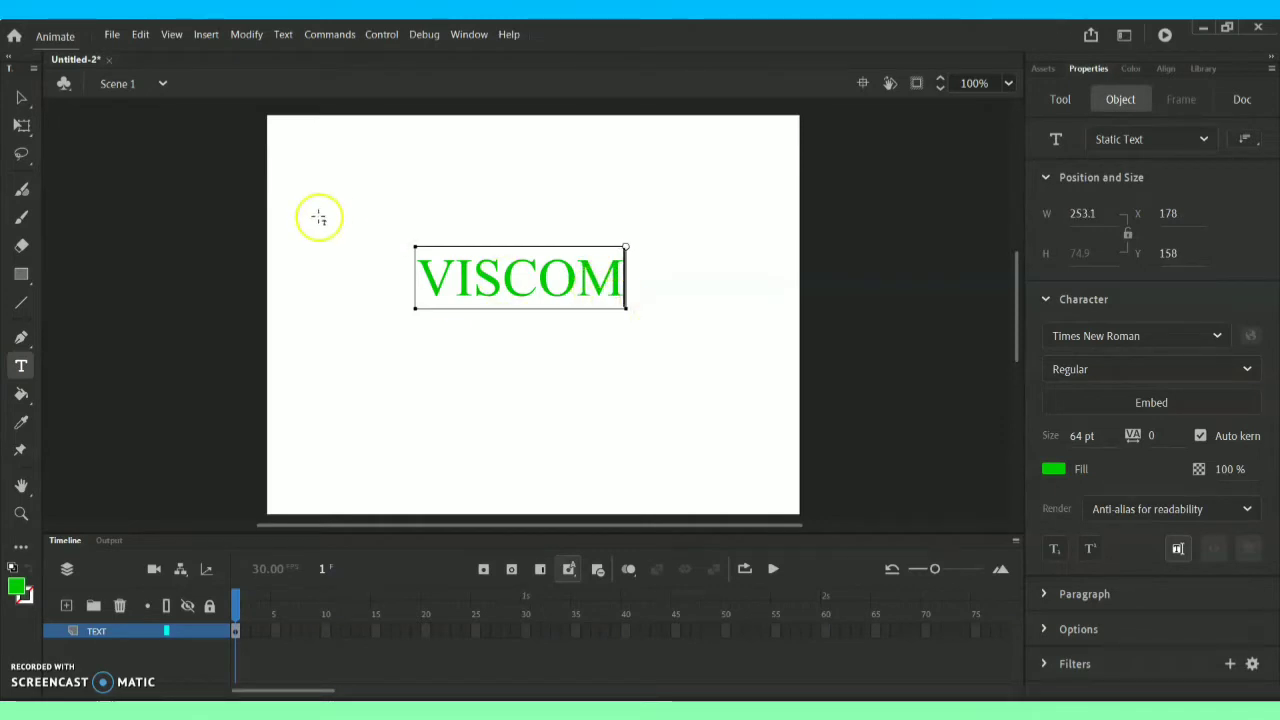
{"action": "left_click", "coordinate": [600, 252]}
{"action": "left_click", "coordinate": [617, 263]}
{"action": "left_click_drag", "start_coordinate": [619, 263], "coordinate": [416, 271]}
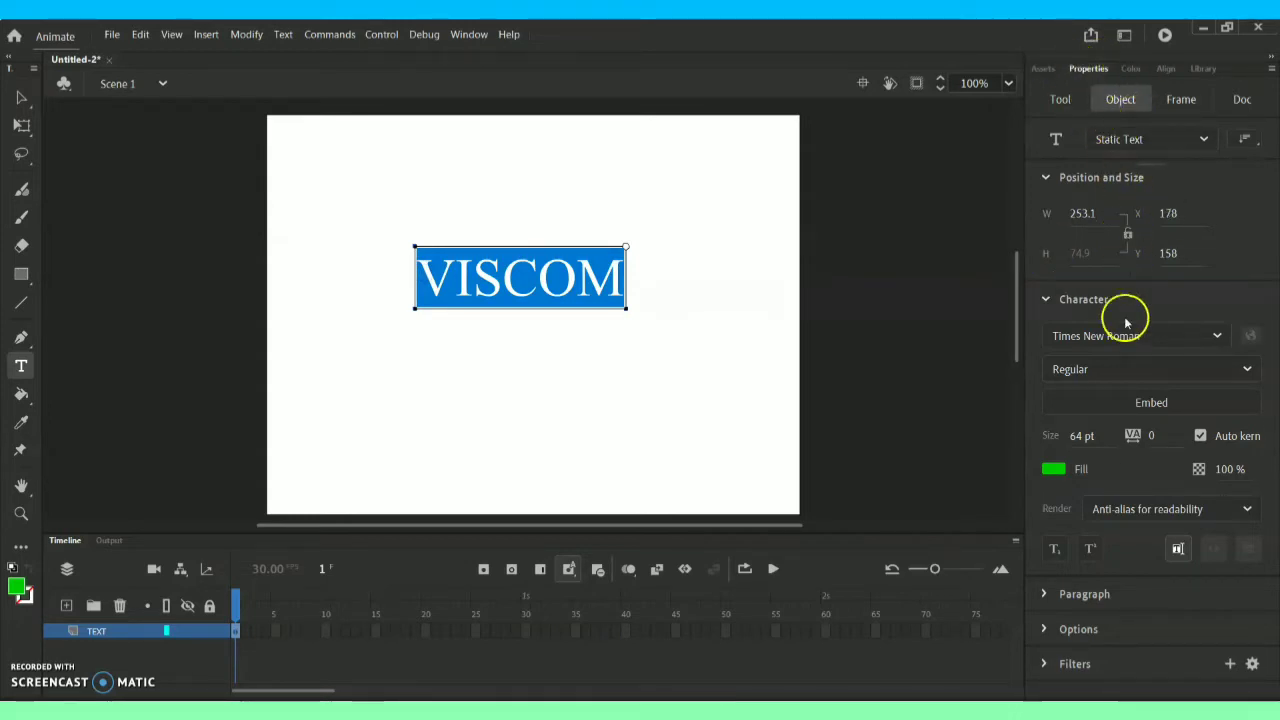
Step: Set the VISCOM text size to 75 pt and its fill to #33FF00 green
{"action": "left_click", "coordinate": [1097, 441]}
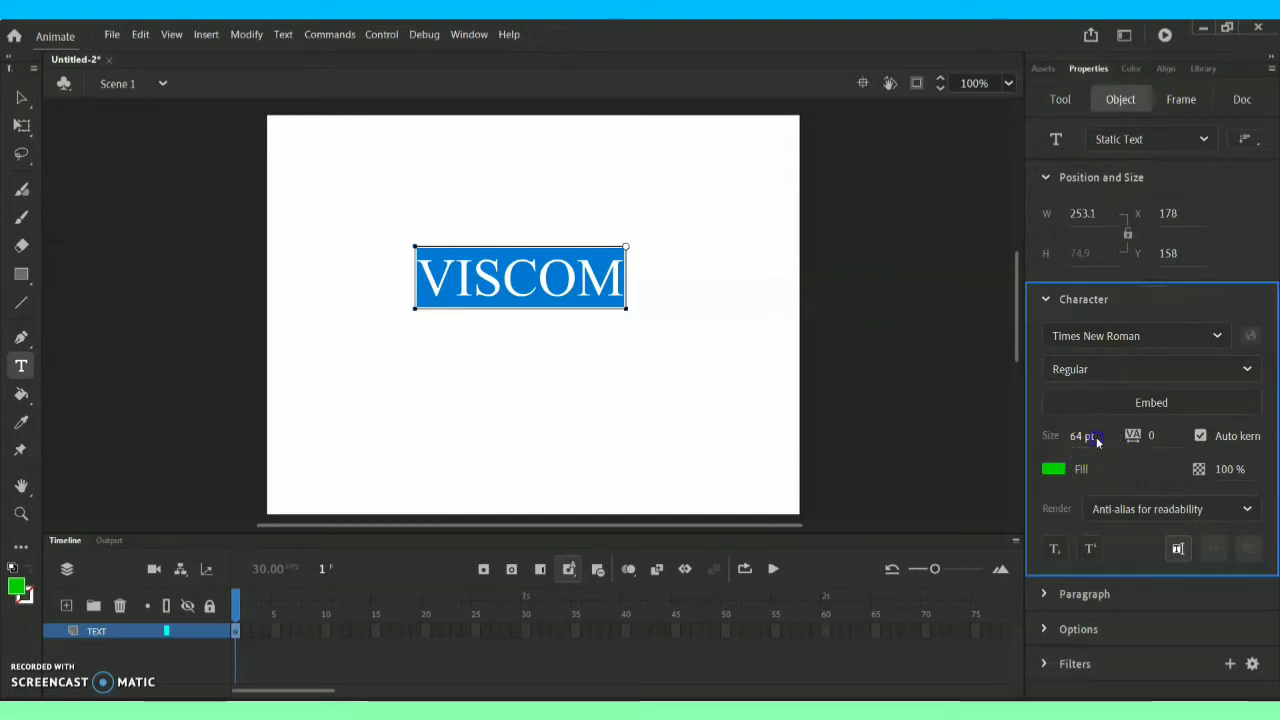
{"action": "left_click_drag", "start_coordinate": [1080, 438], "coordinate": [1090, 440]}
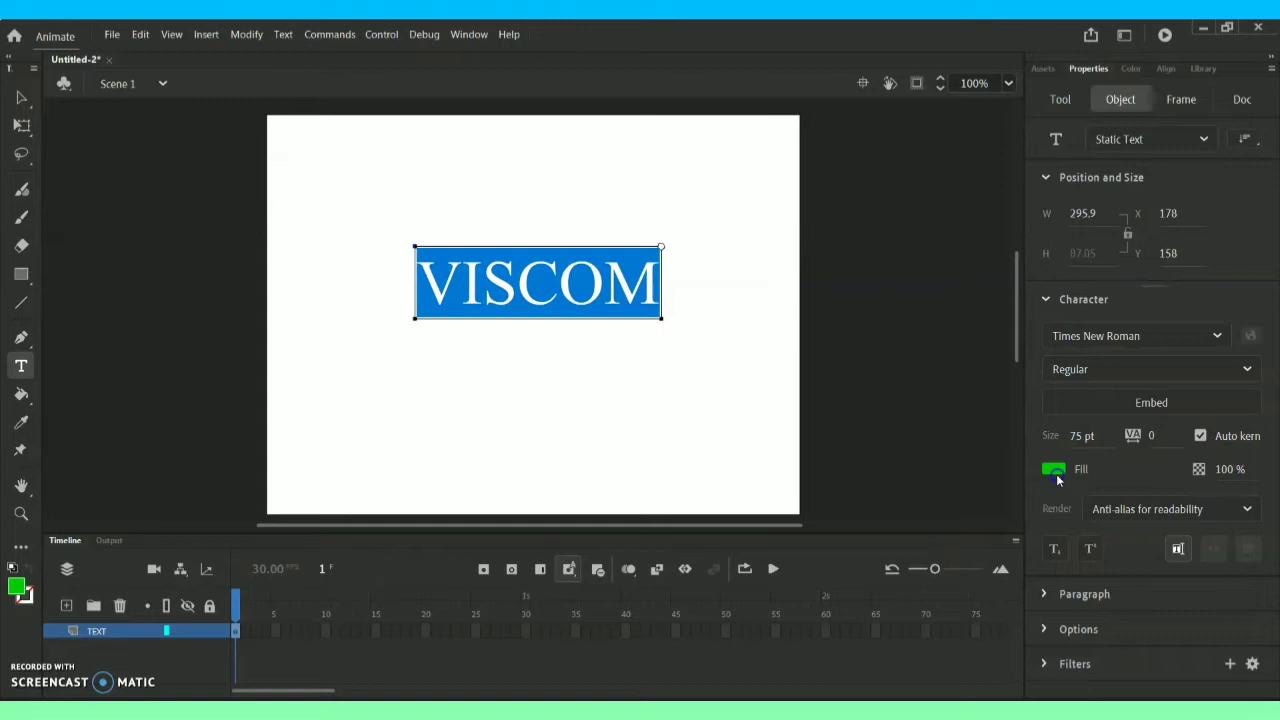
{"action": "left_click", "coordinate": [1053, 470]}
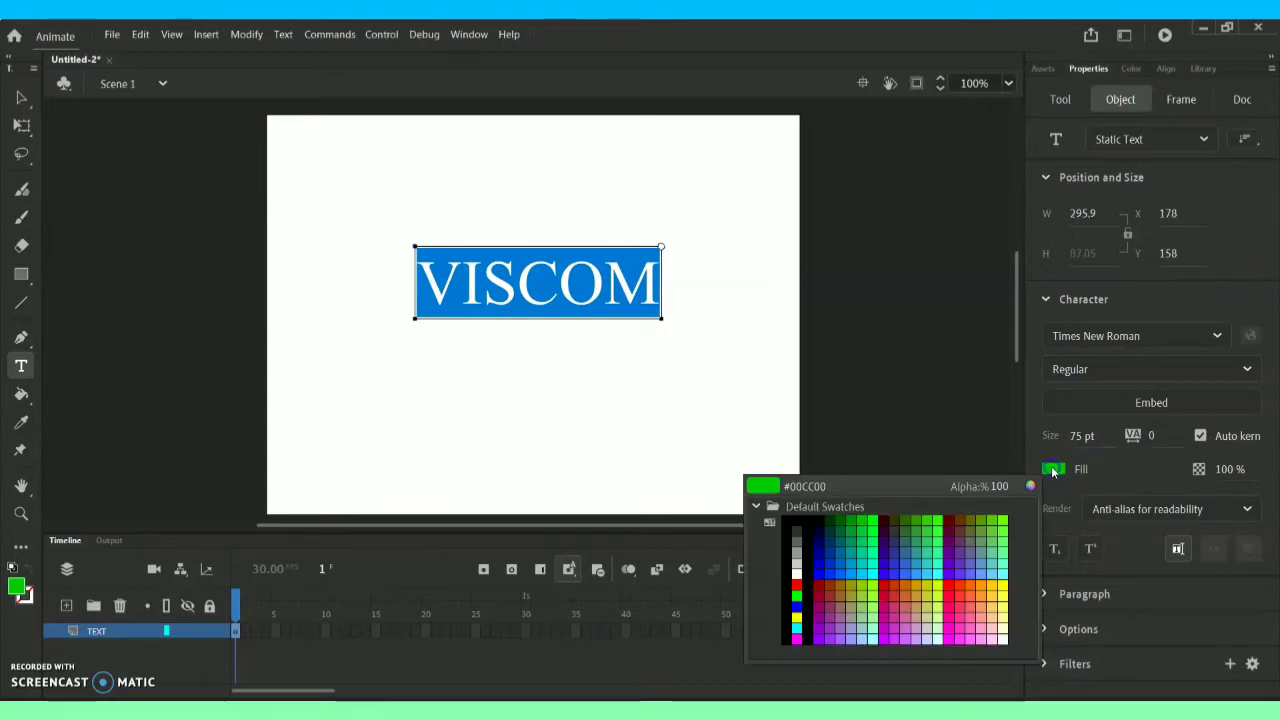
{"action": "left_click", "coordinate": [938, 519]}
{"action": "left_click", "coordinate": [682, 395]}
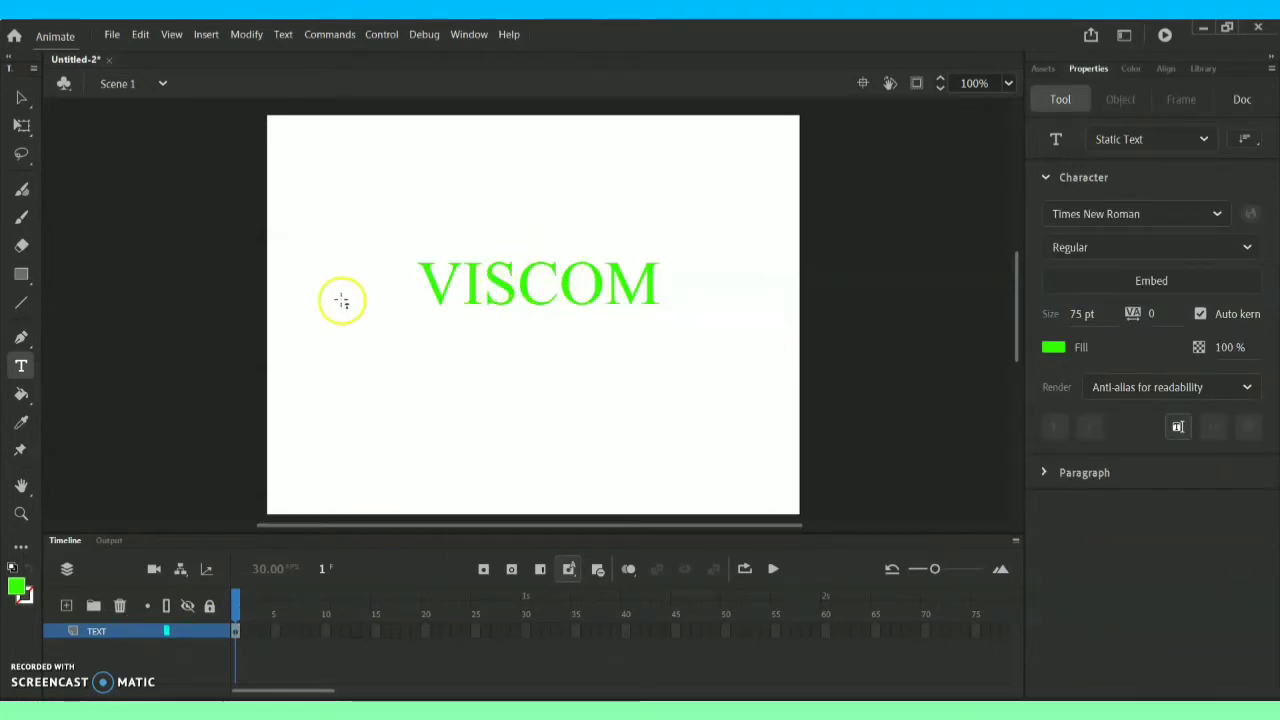
Step: Change the stage colour to black (#000000)
{"action": "left_click", "coordinate": [21, 97]}
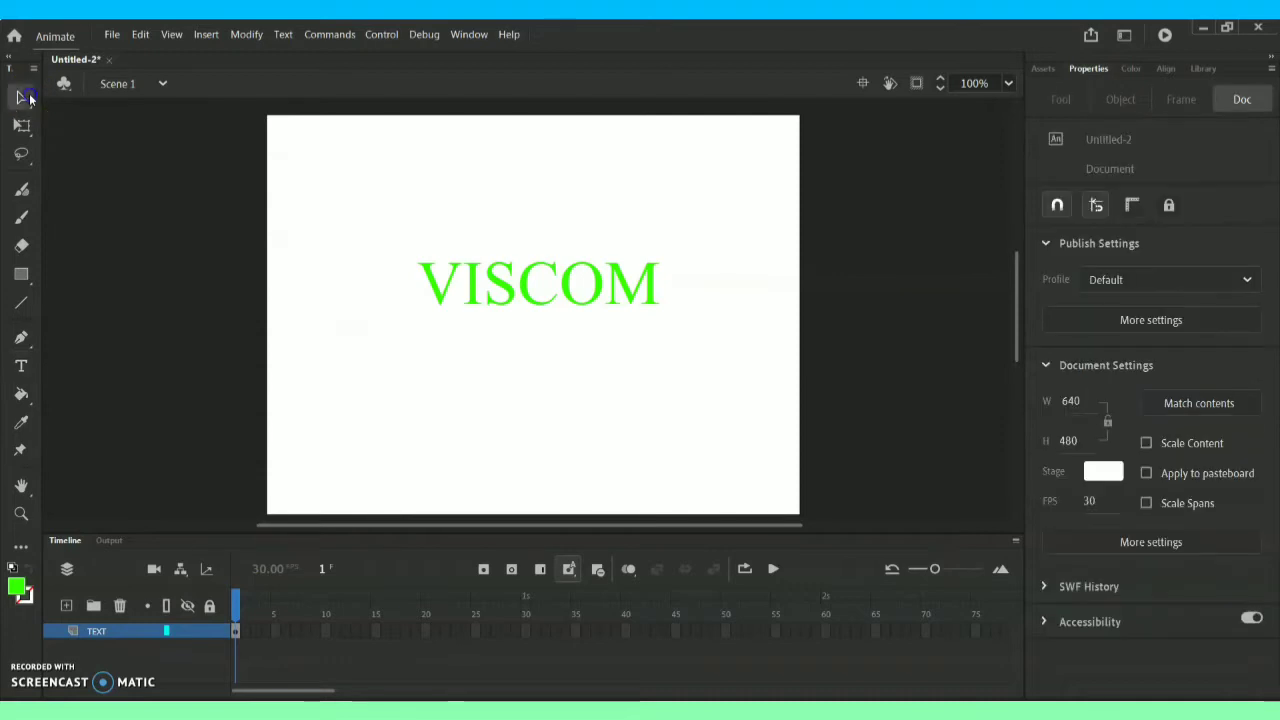
{"action": "left_click", "coordinate": [373, 183]}
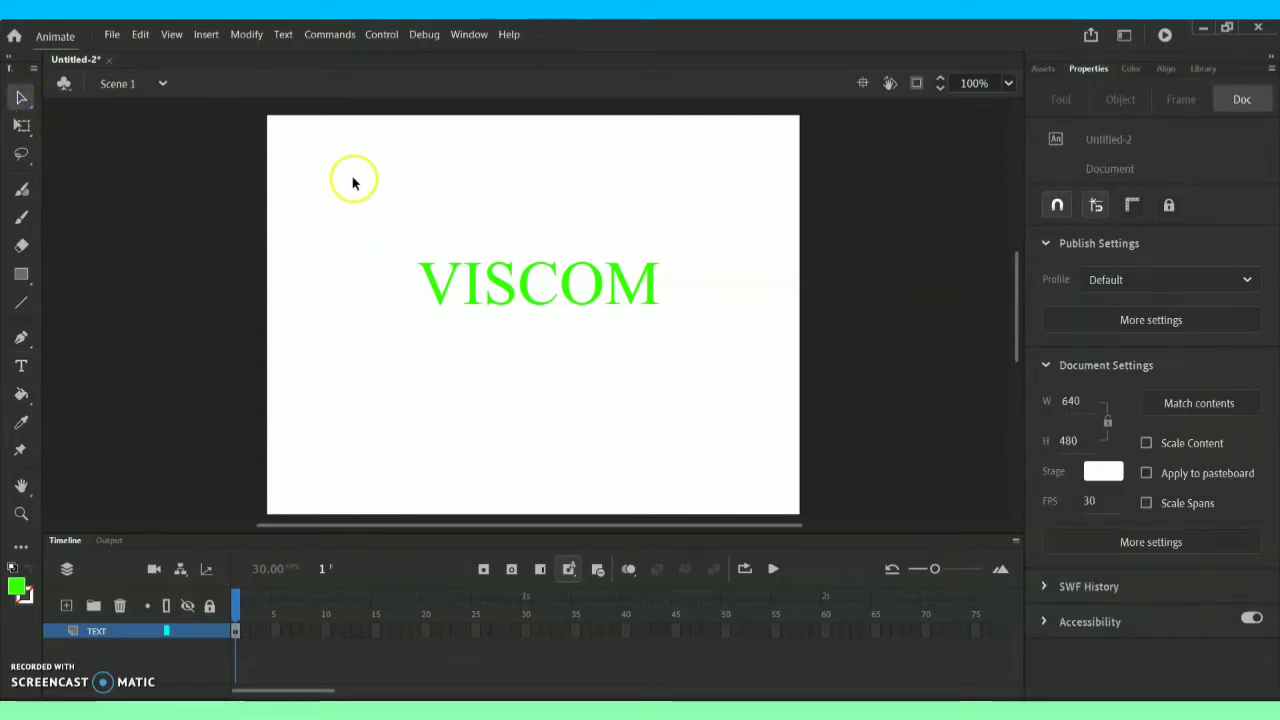
{"action": "left_click", "coordinate": [1103, 474]}
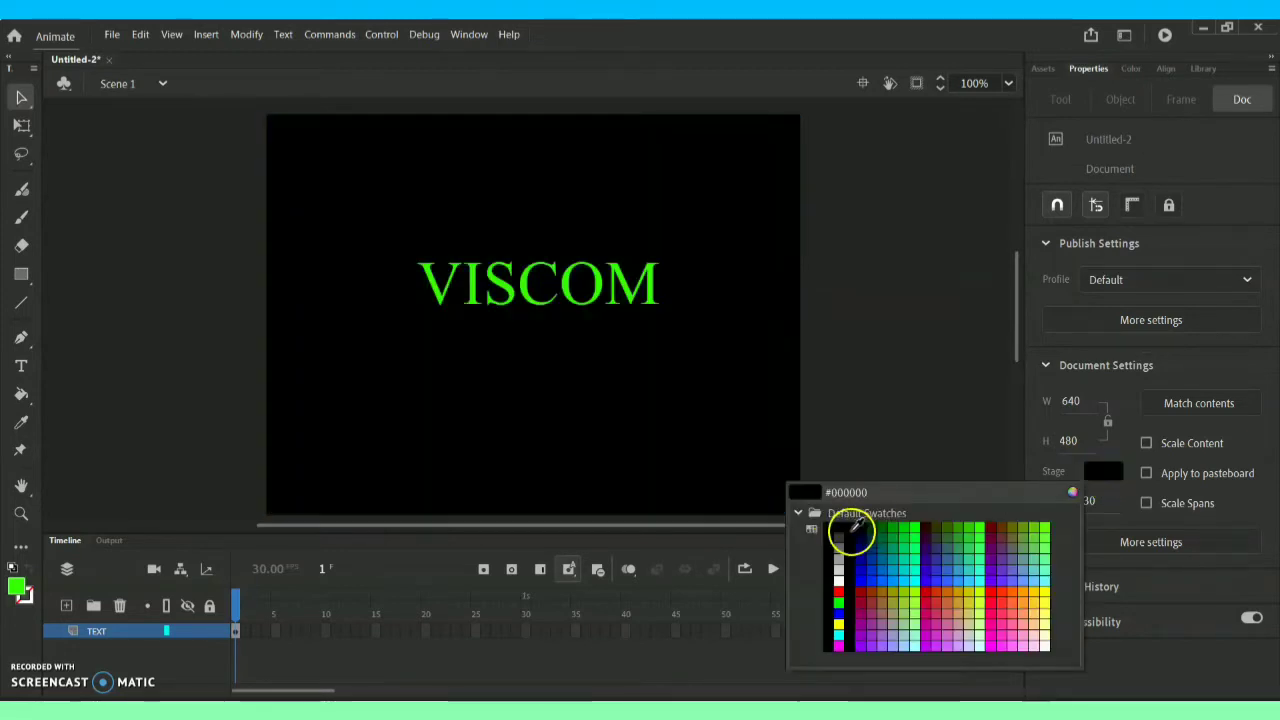
{"action": "left_click", "coordinate": [855, 532]}
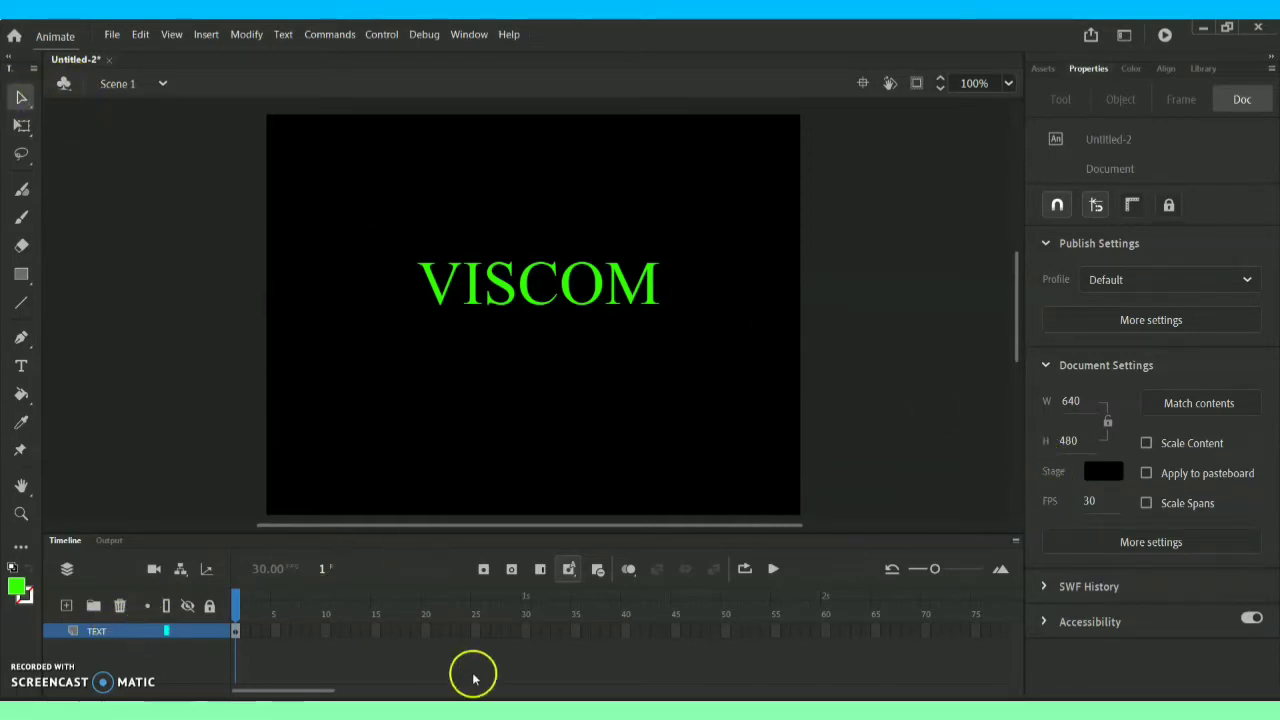
Step: Insert frames on the TEXT layer up to frame 30
{"action": "right_click", "coordinate": [526, 630]}
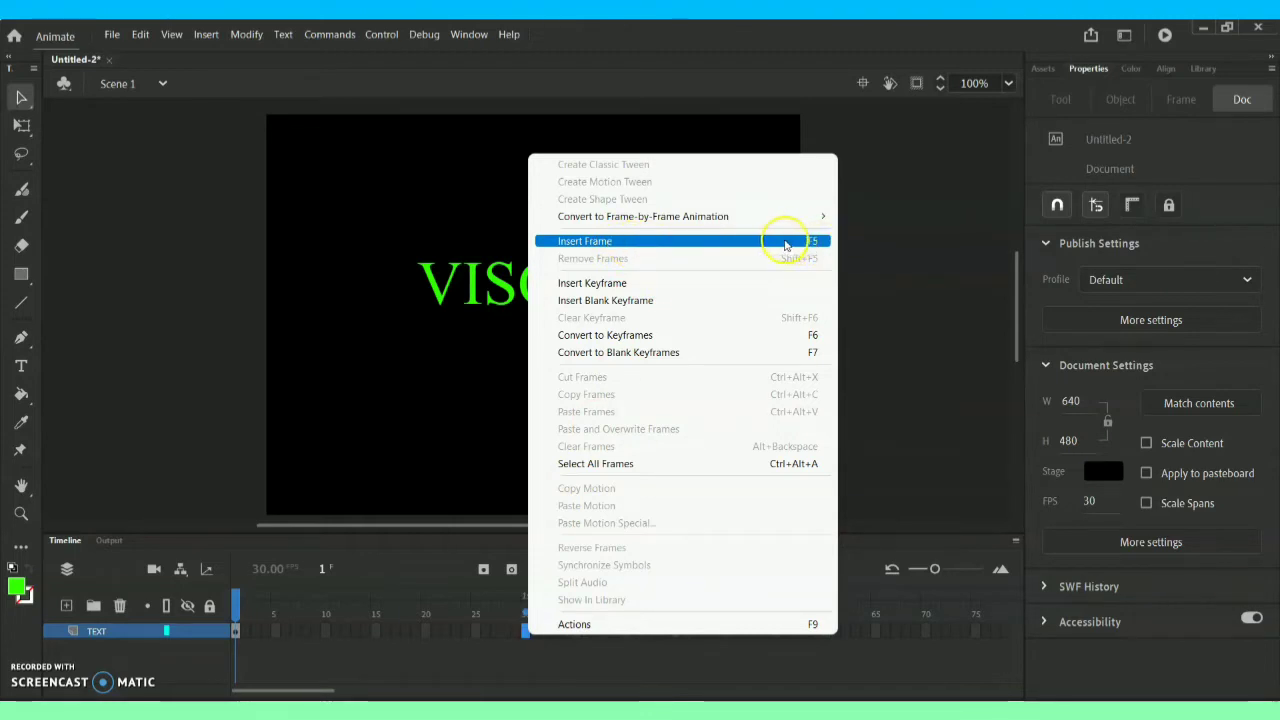
{"action": "left_click", "coordinate": [785, 245]}
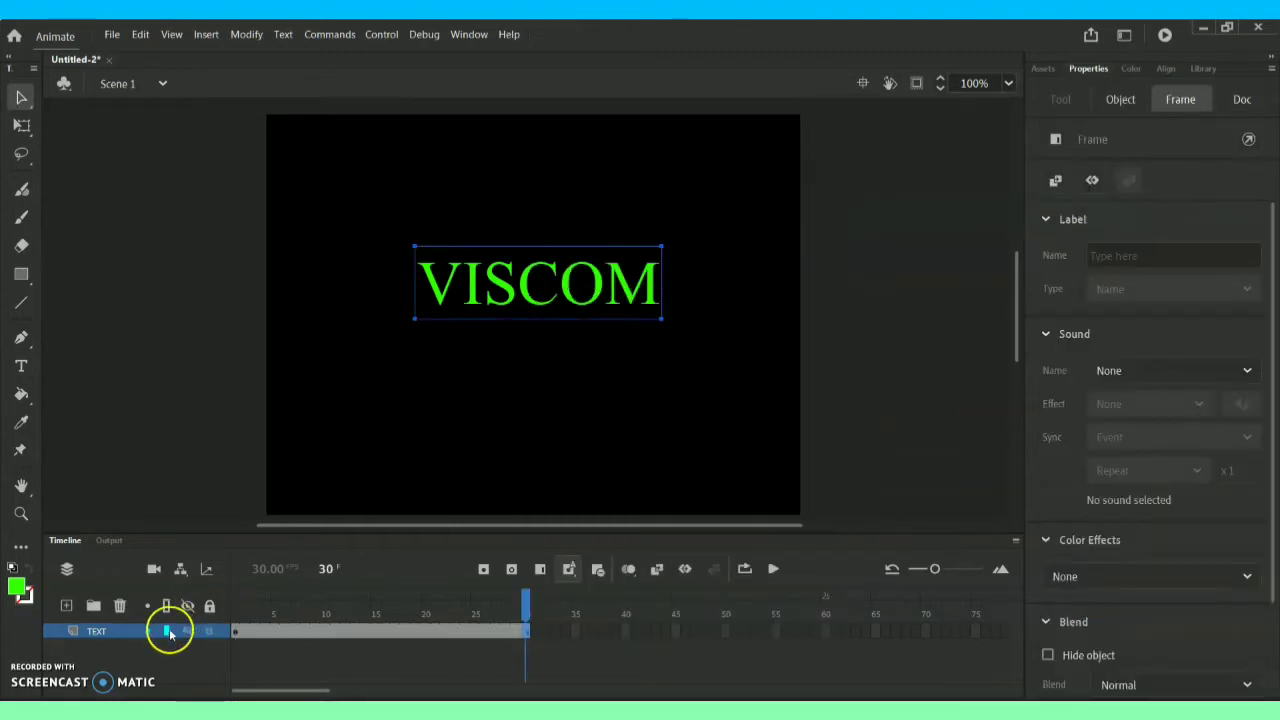
Step: Add a new layer above TEXT and name it MASK
{"action": "left_click", "coordinate": [67, 606]}
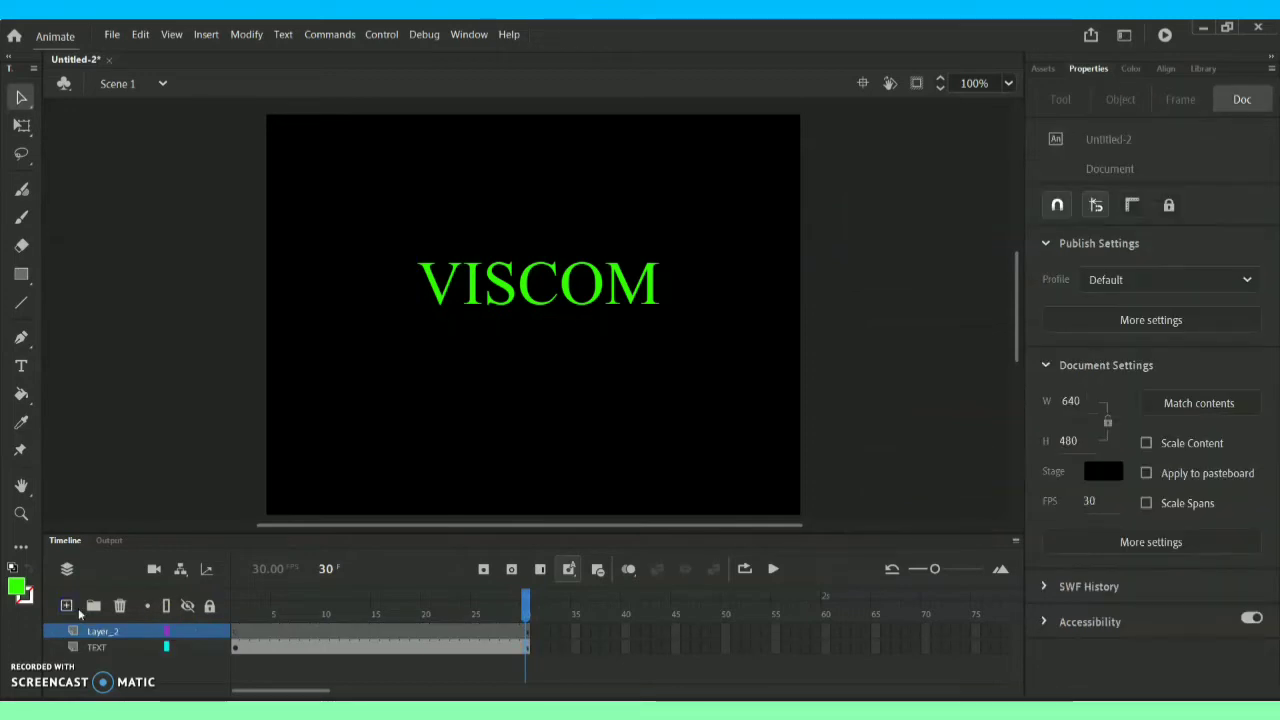
{"action": "double_click", "coordinate": [104, 632]}
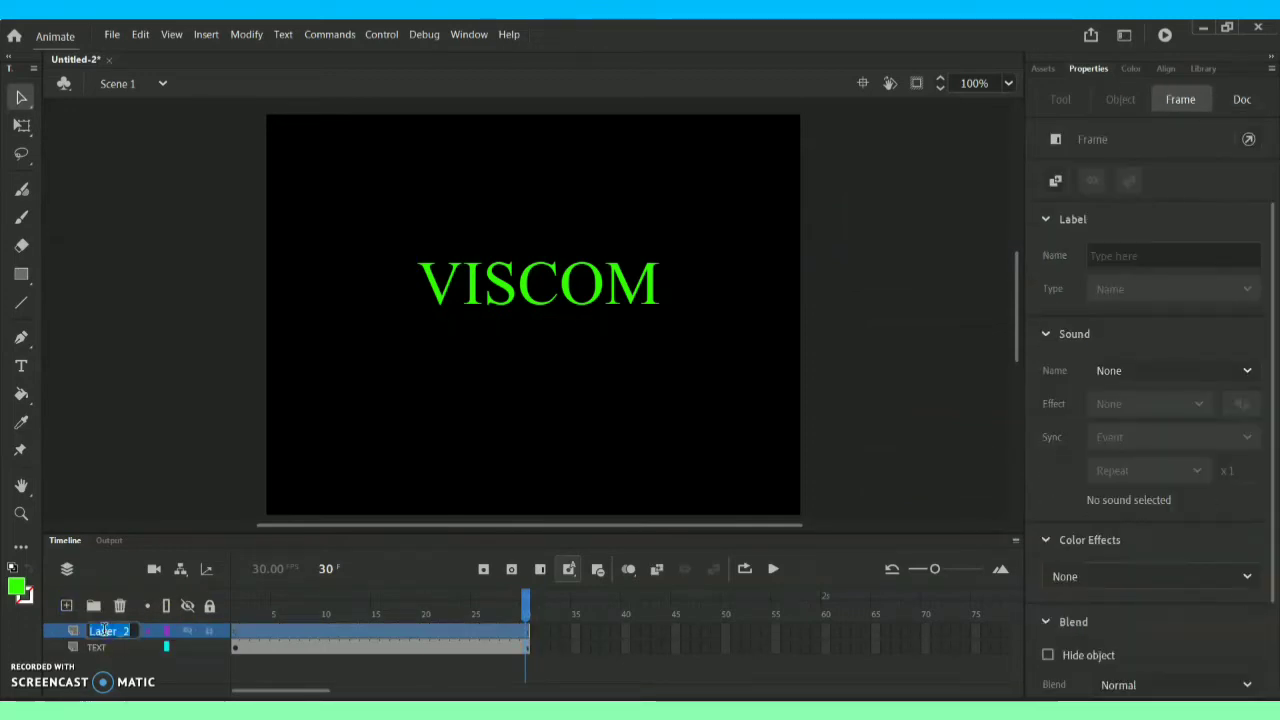
{"action": "type", "text": "MA"}
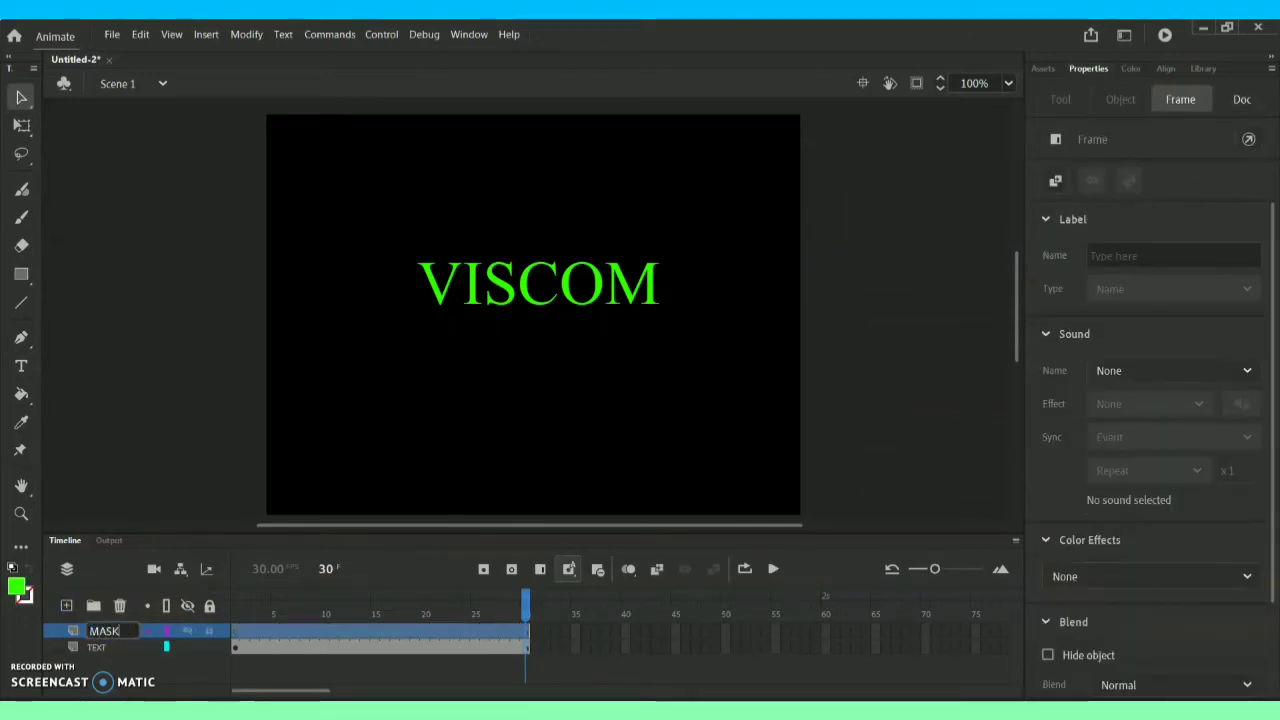
{"action": "type", "text": "SK"}
{"action": "key", "text": "Return"}
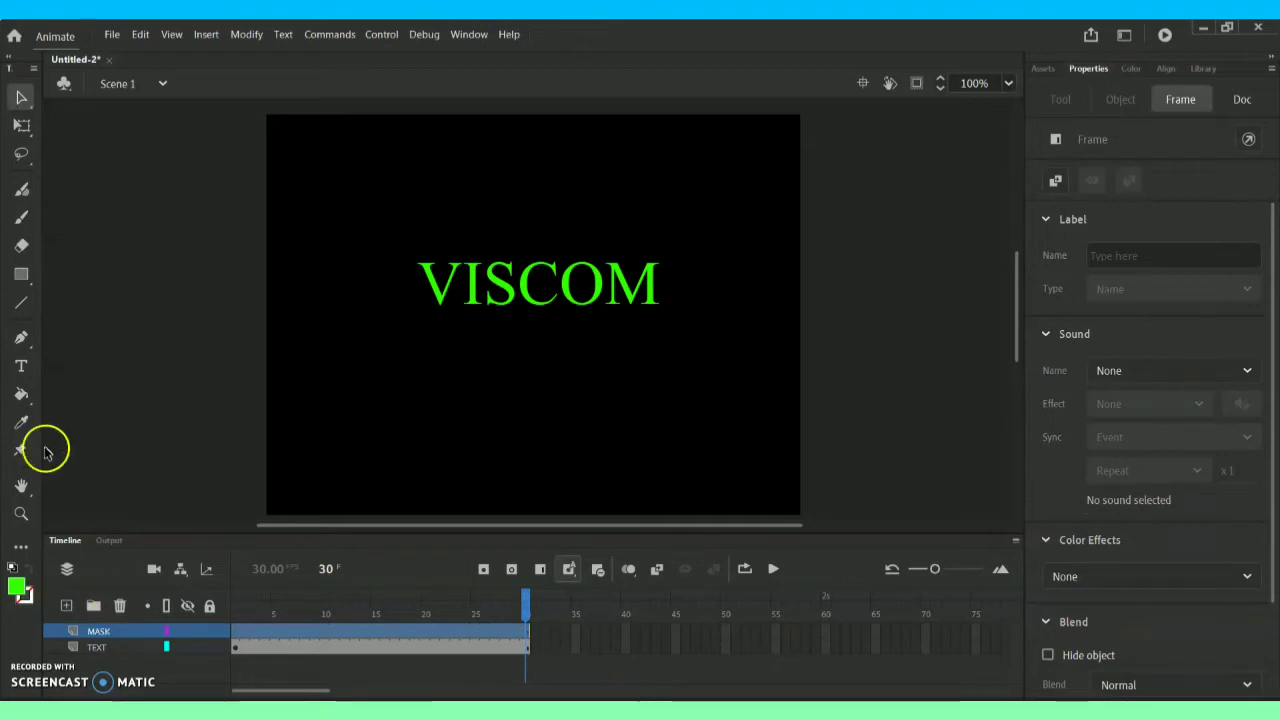
Step: Choose the Oval Tool and set its fill to the red radial gradient
{"action": "left_click", "coordinate": [22, 275]}
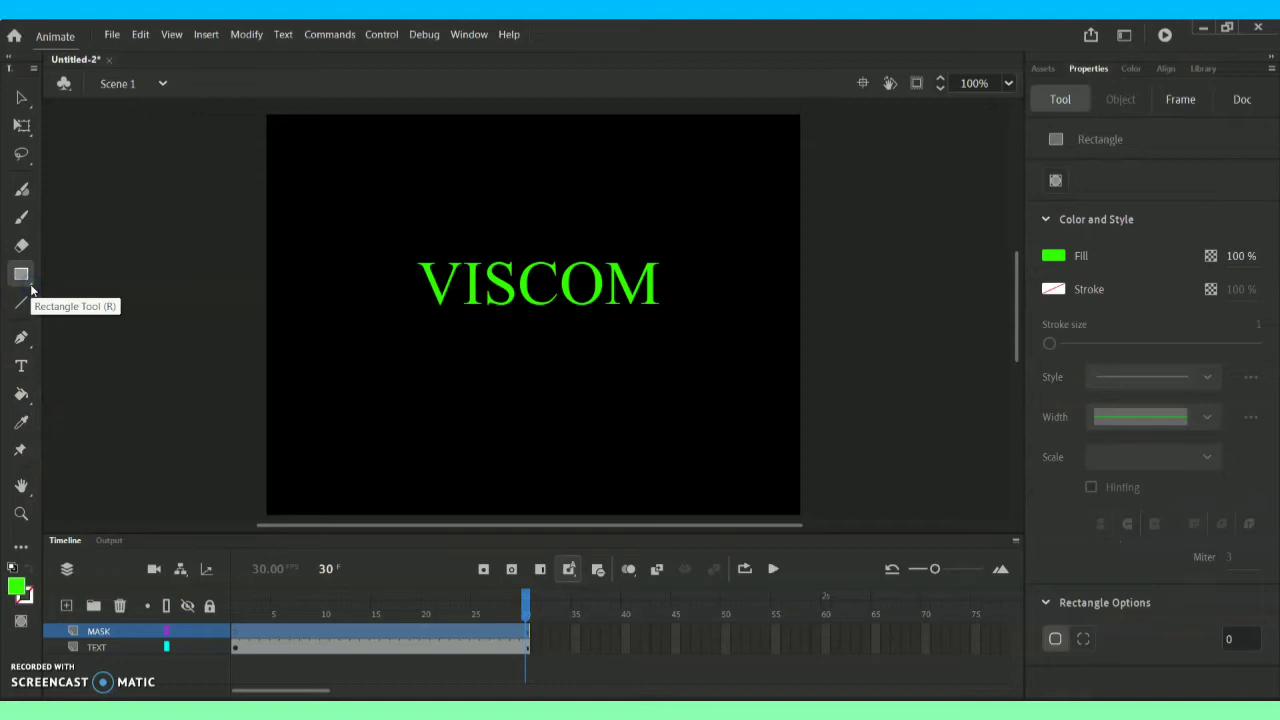
{"action": "left_click", "coordinate": [31, 288]}
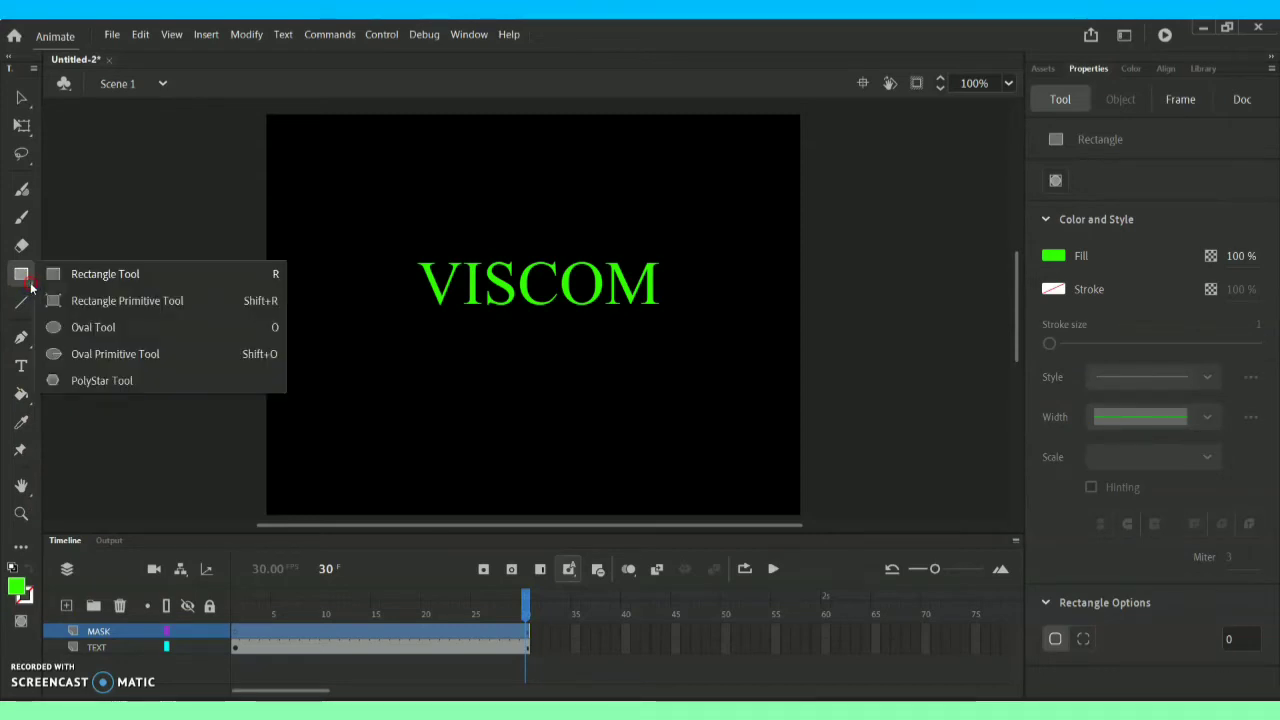
{"action": "left_click", "coordinate": [76, 306]}
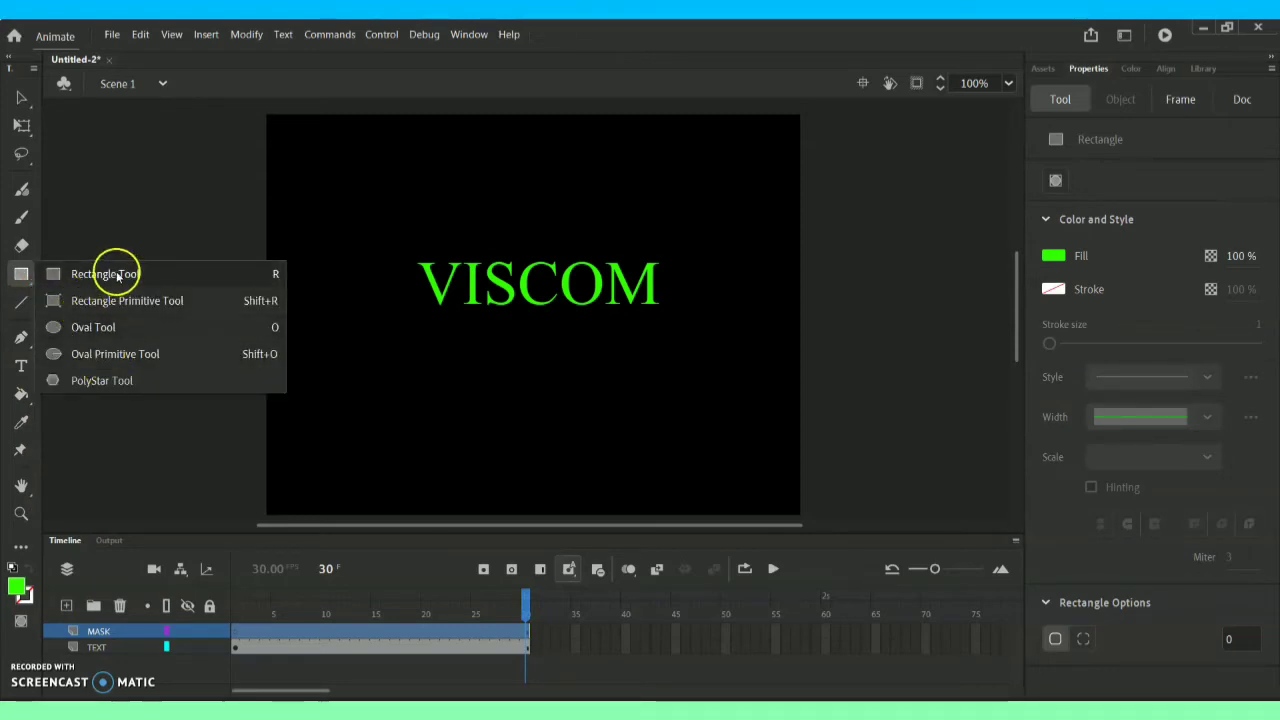
{"action": "left_click", "coordinate": [96, 327]}
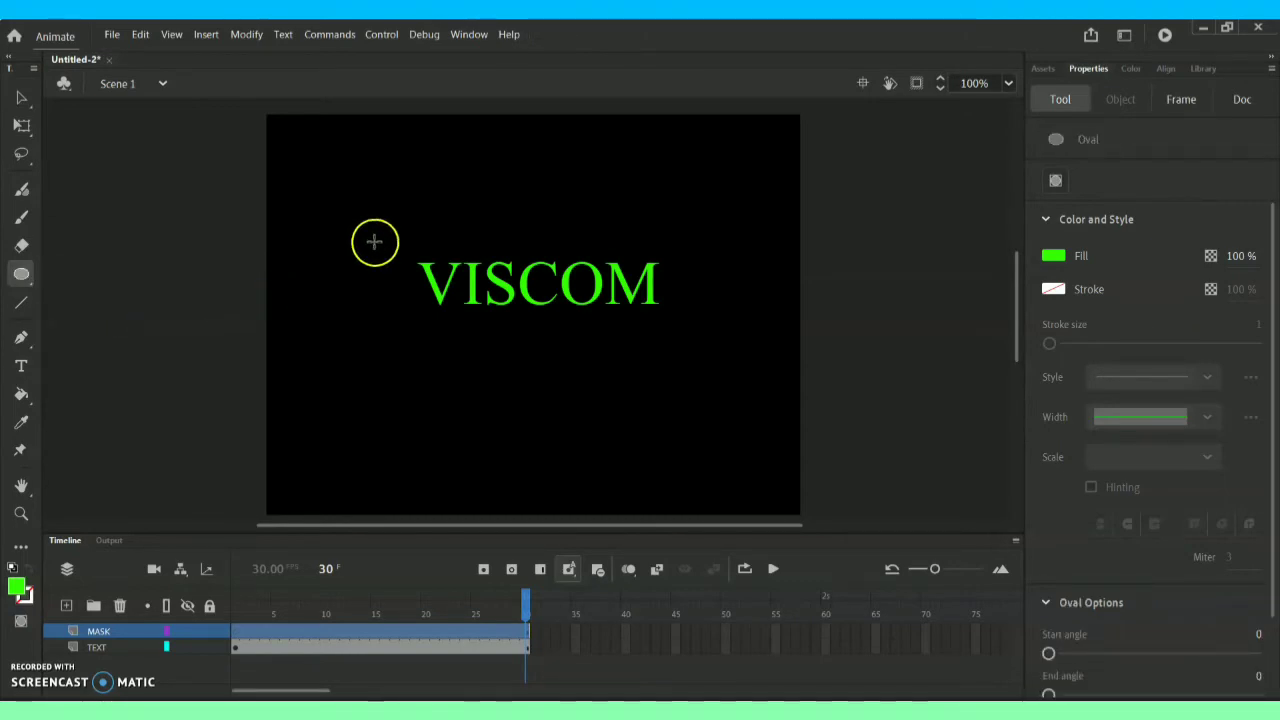
{"action": "left_click", "coordinate": [1053, 256]}
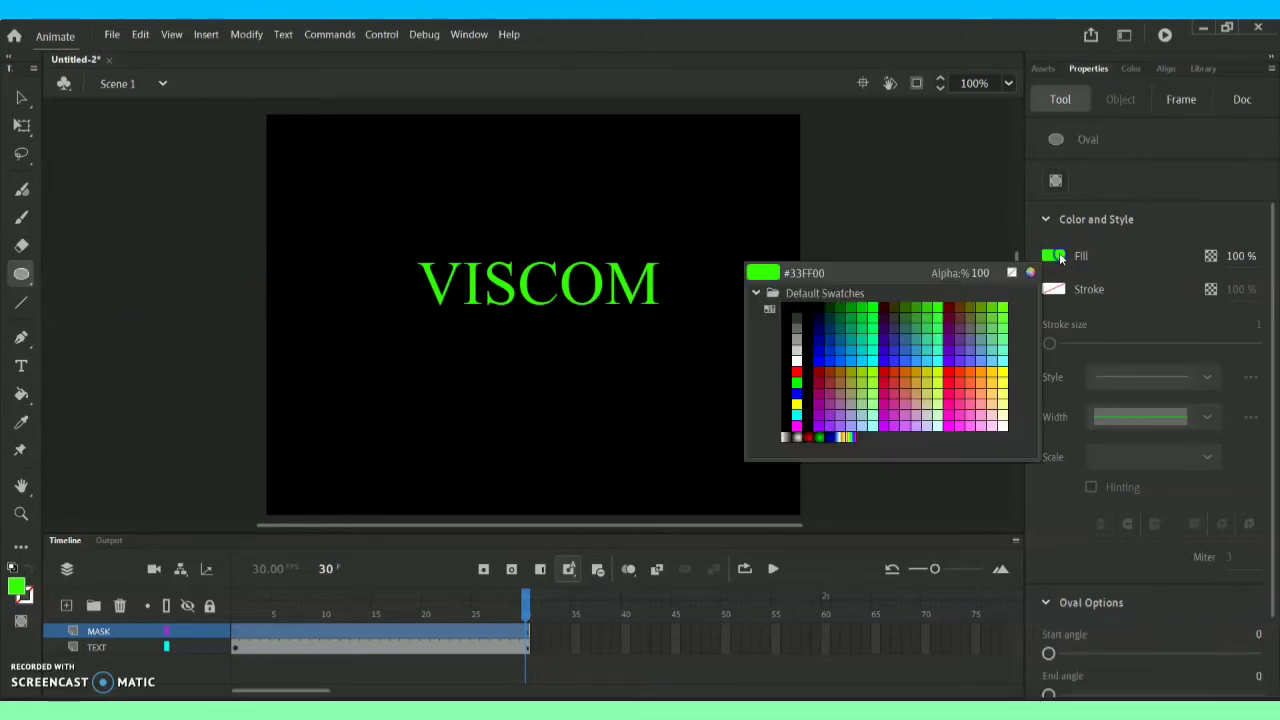
{"action": "left_click", "coordinate": [810, 437]}
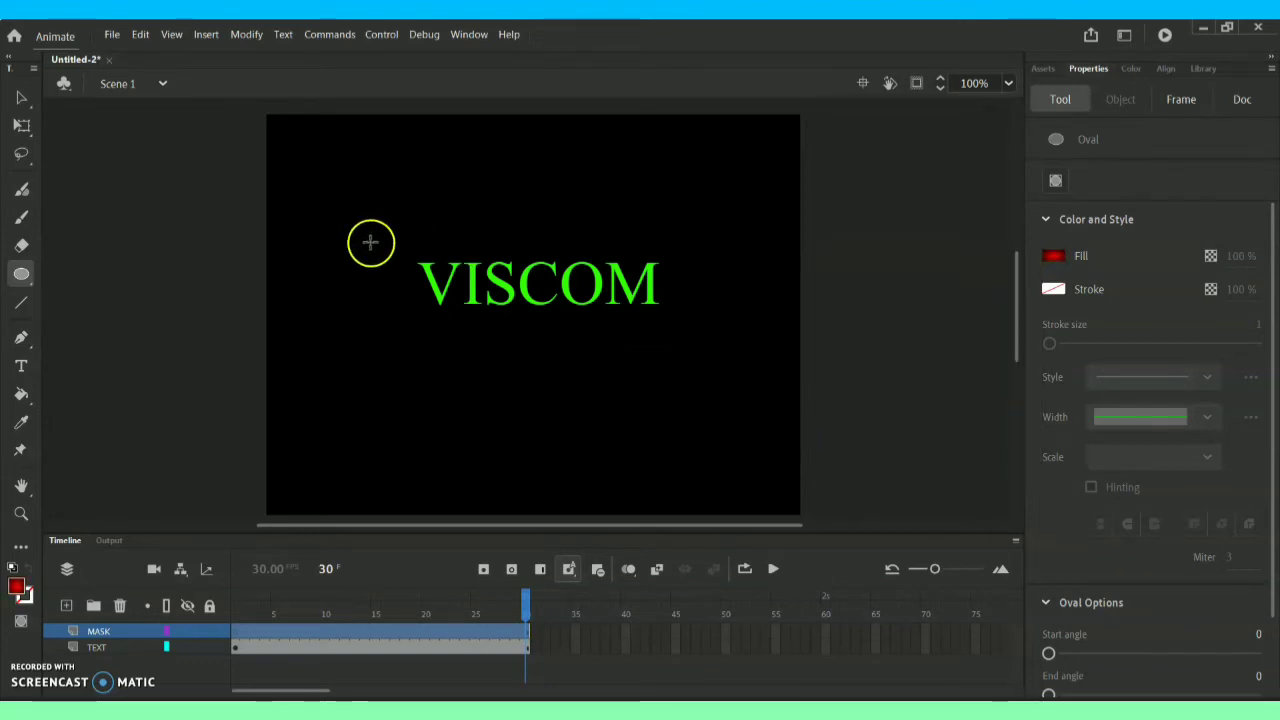
Step: Draw a red gradient oval, keyframe frame 30, and scale it to about 79.8 × 136
{"action": "left_click_drag", "start_coordinate": [371, 249], "coordinate": [406, 319]}
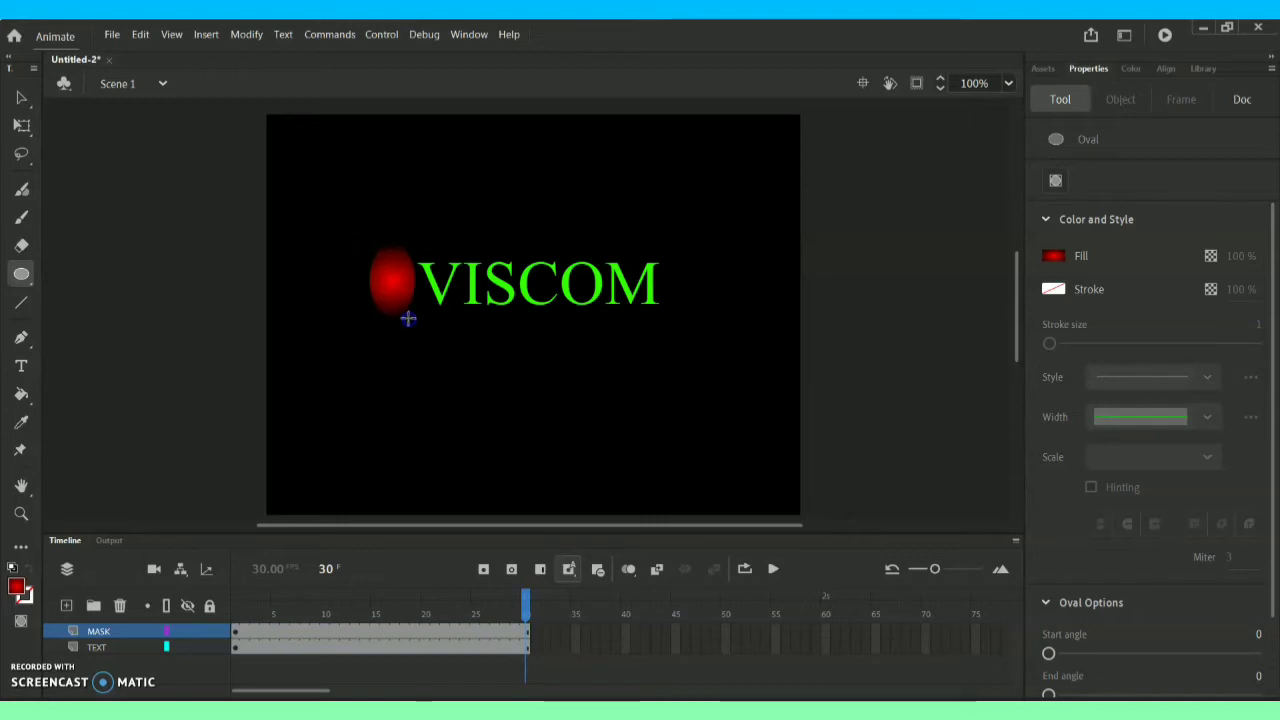
{"action": "key", "text": "F6"}
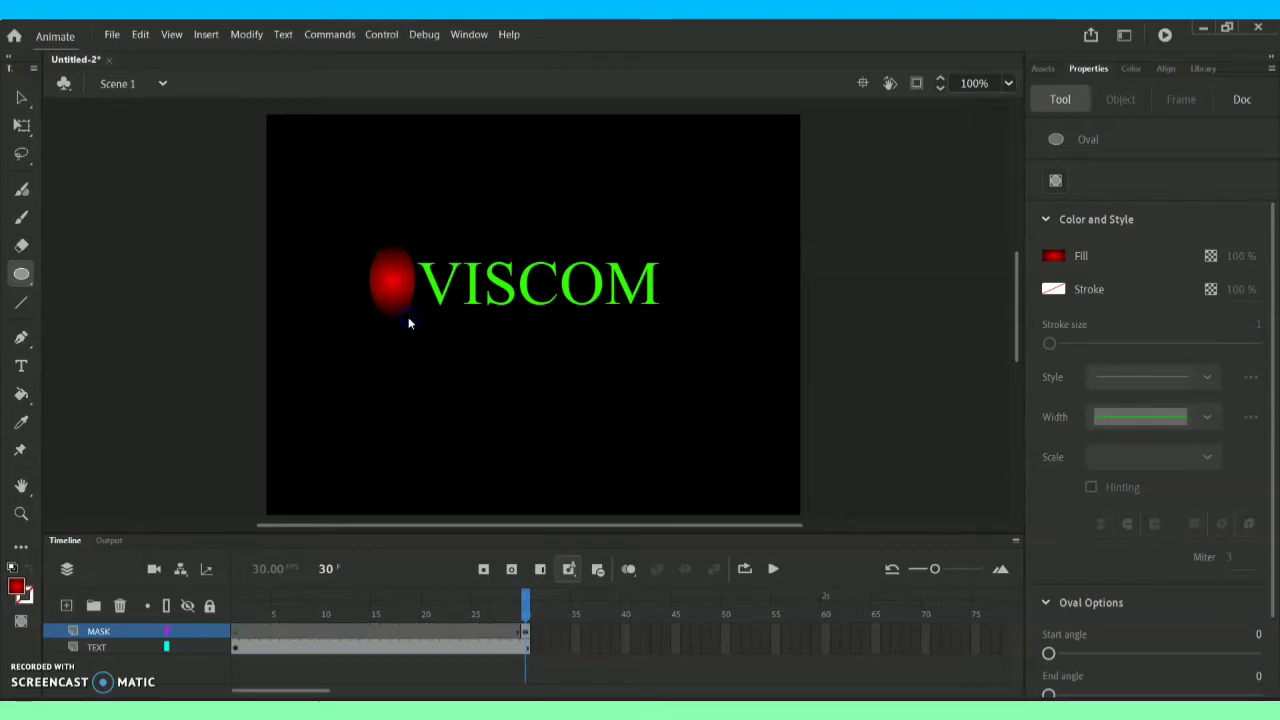
{"action": "left_click", "coordinate": [21, 127]}
{"action": "left_click", "coordinate": [392, 281]}
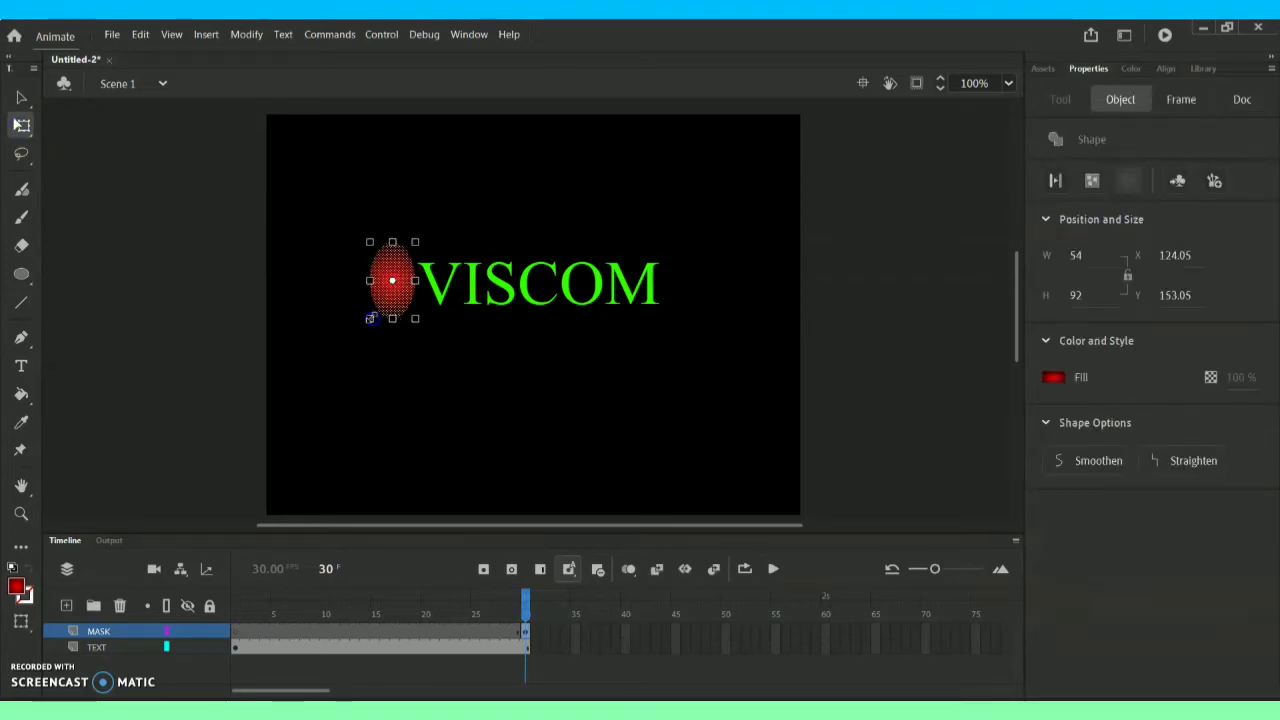
{"action": "left_click_drag", "start_coordinate": [370, 318], "coordinate": [359, 337]}
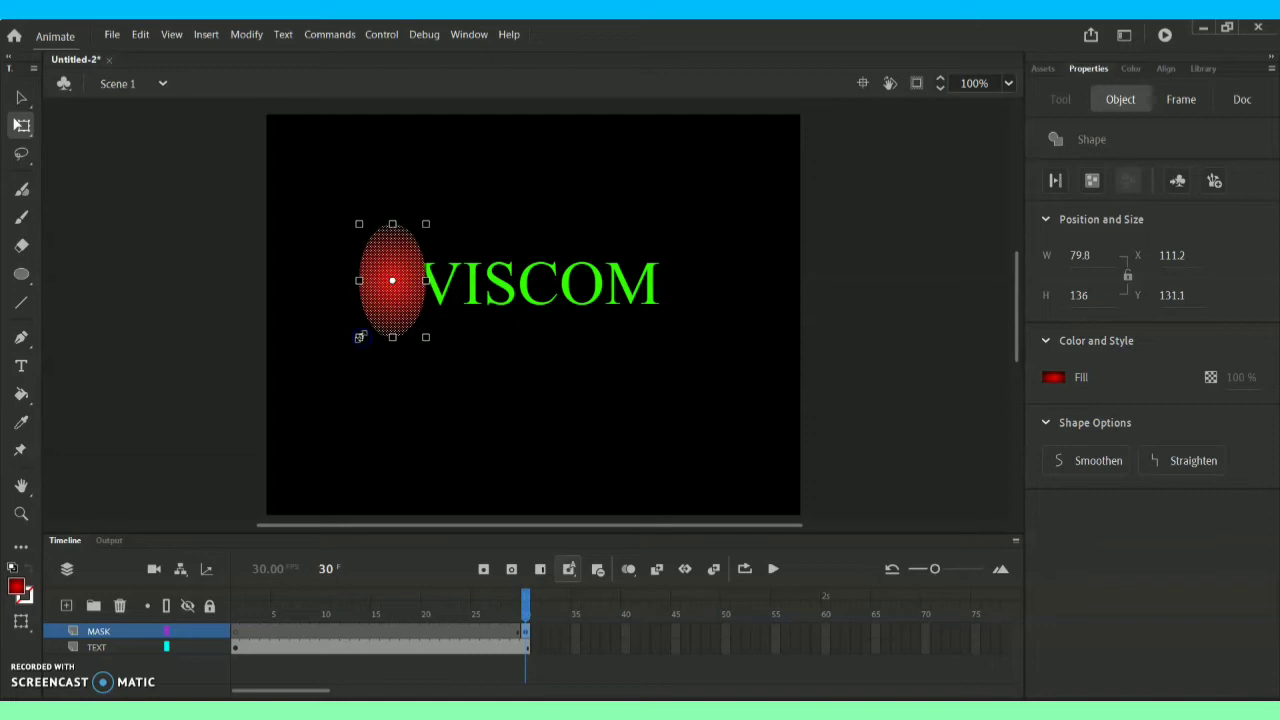
{"action": "left_click_drag", "start_coordinate": [404, 293], "coordinate": [398, 293]}
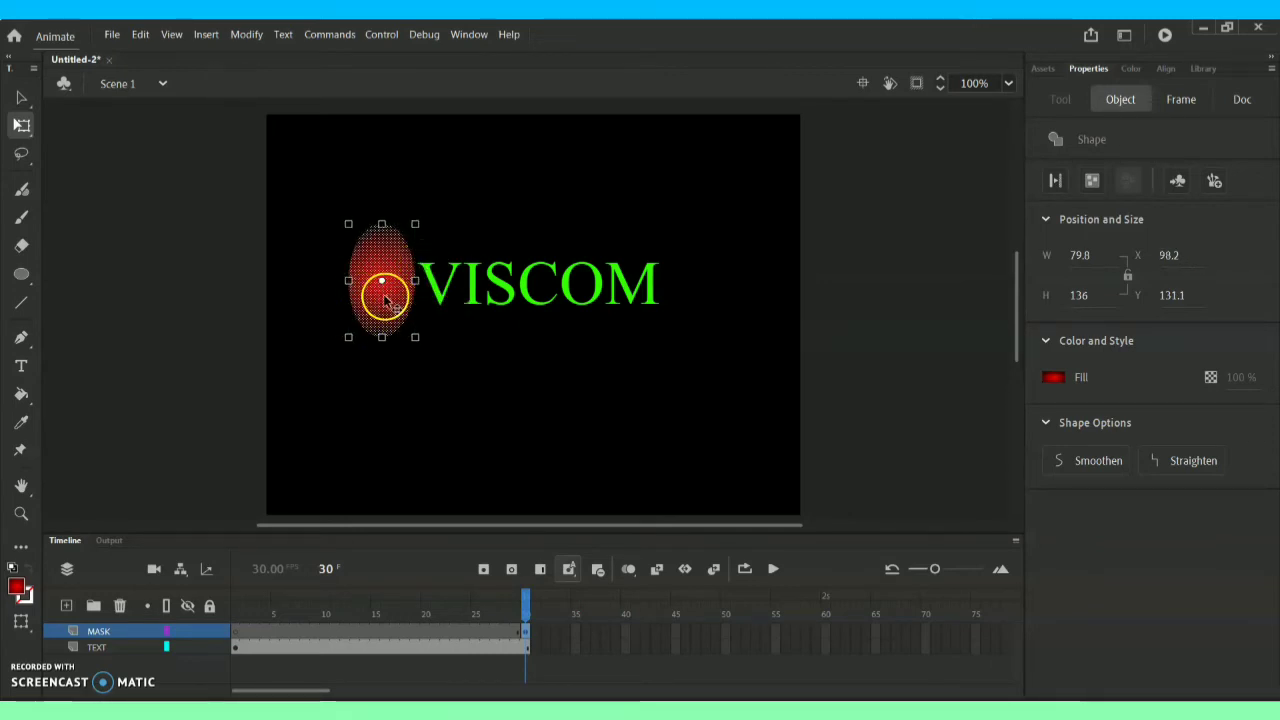
{"action": "left_click", "coordinate": [348, 316]}
Step: On frame 1, move the oval to the left side of VISCOM, checking frame 30
{"action": "left_click", "coordinate": [21, 97]}
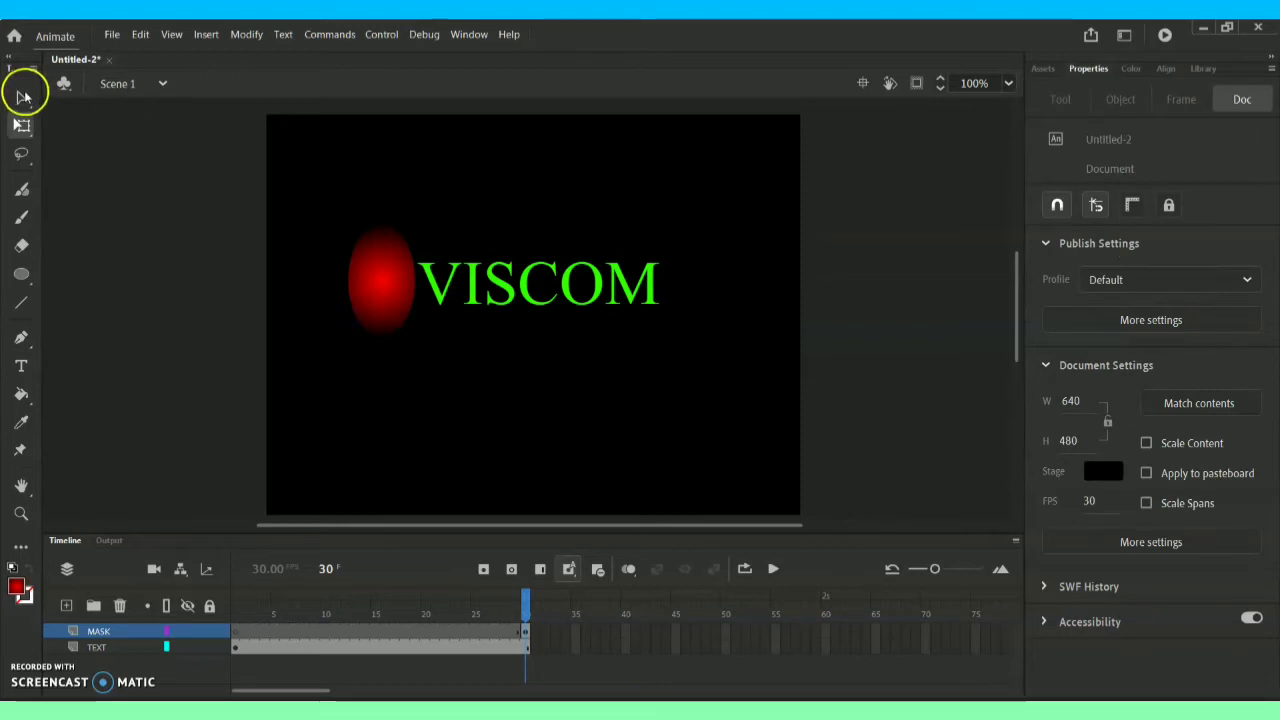
{"action": "left_click", "coordinate": [238, 638]}
{"action": "left_click", "coordinate": [280, 636]}
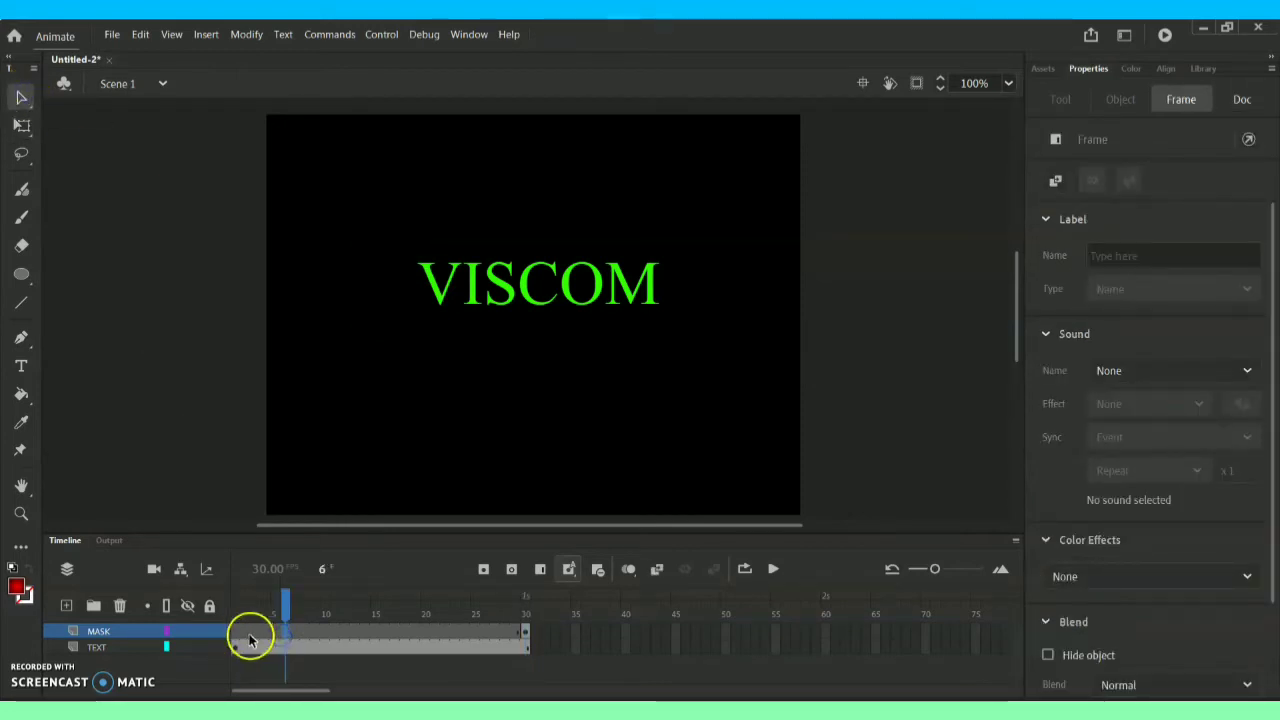
{"action": "left_click", "coordinate": [525, 636]}
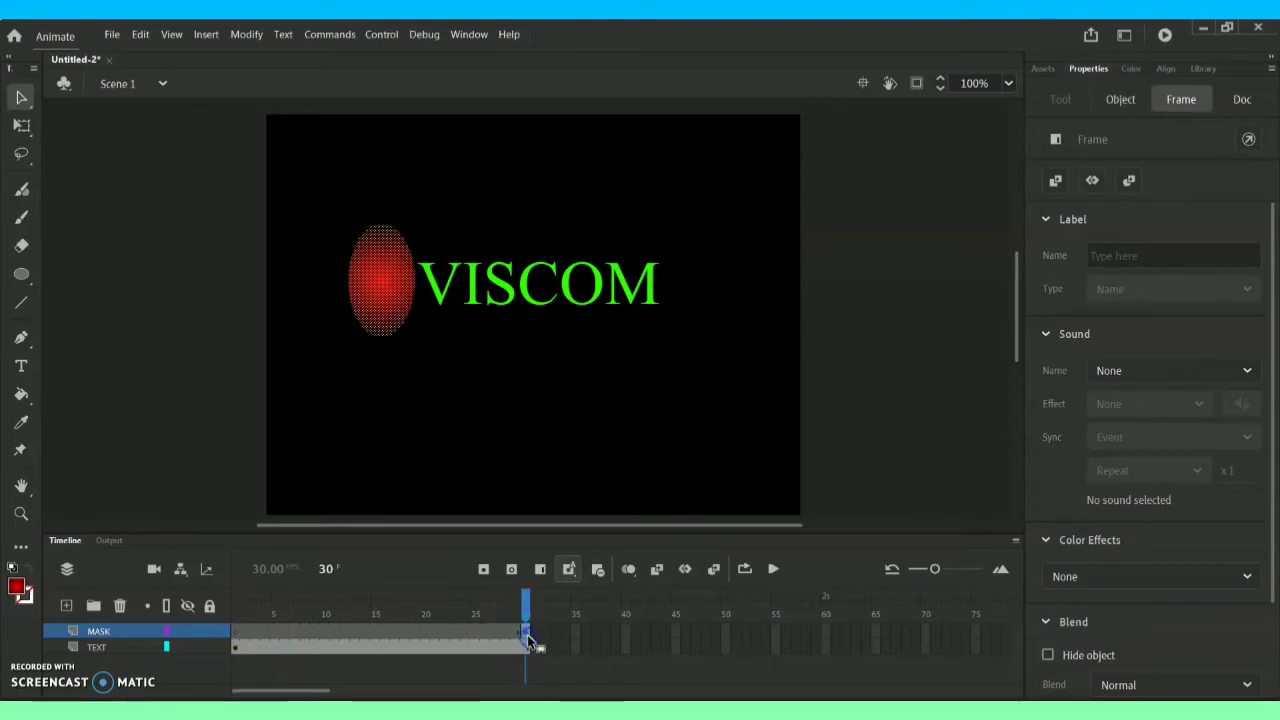
{"action": "left_click", "coordinate": [233, 631]}
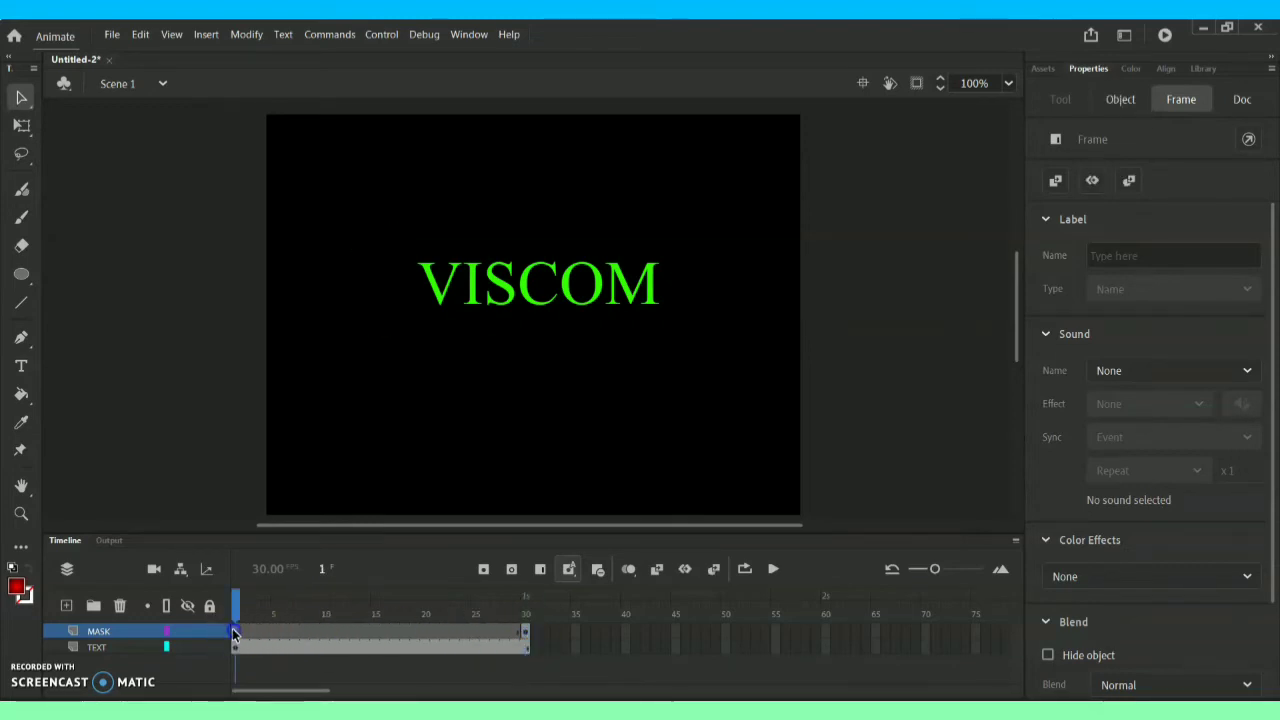
{"action": "left_click", "coordinate": [232, 631]}
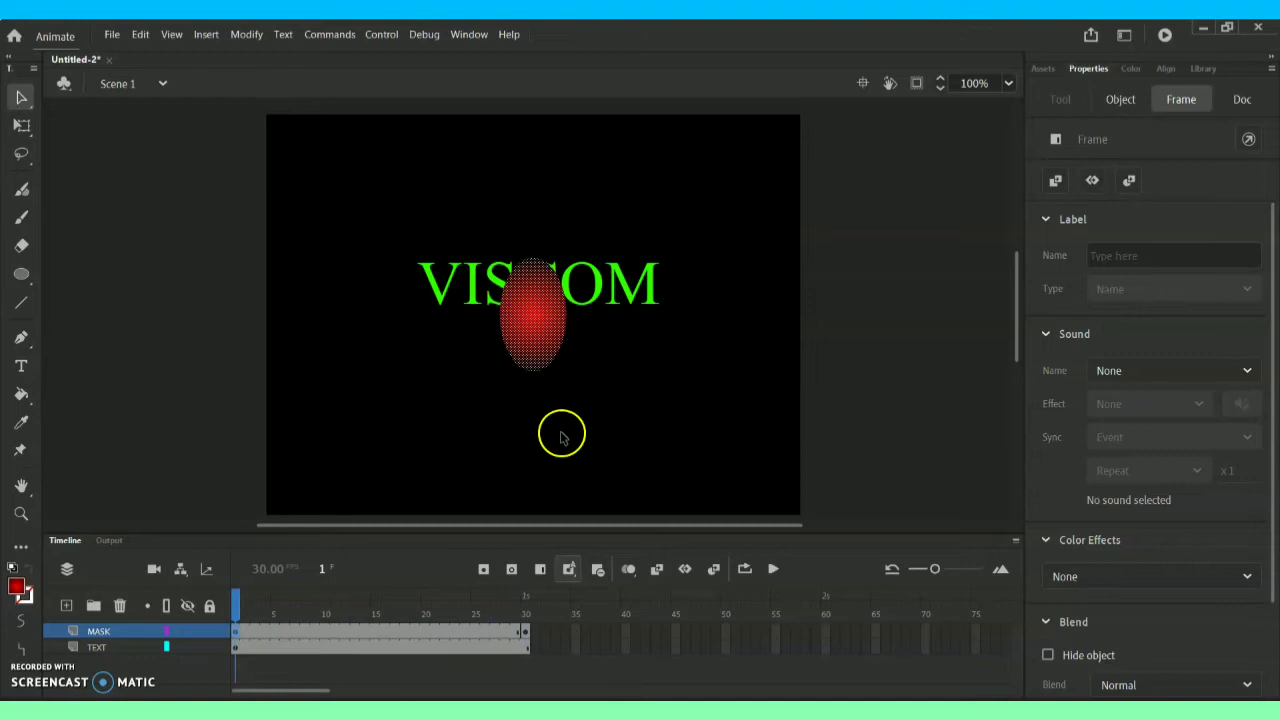
{"action": "left_click_drag", "start_coordinate": [480, 318], "coordinate": [328, 283]}
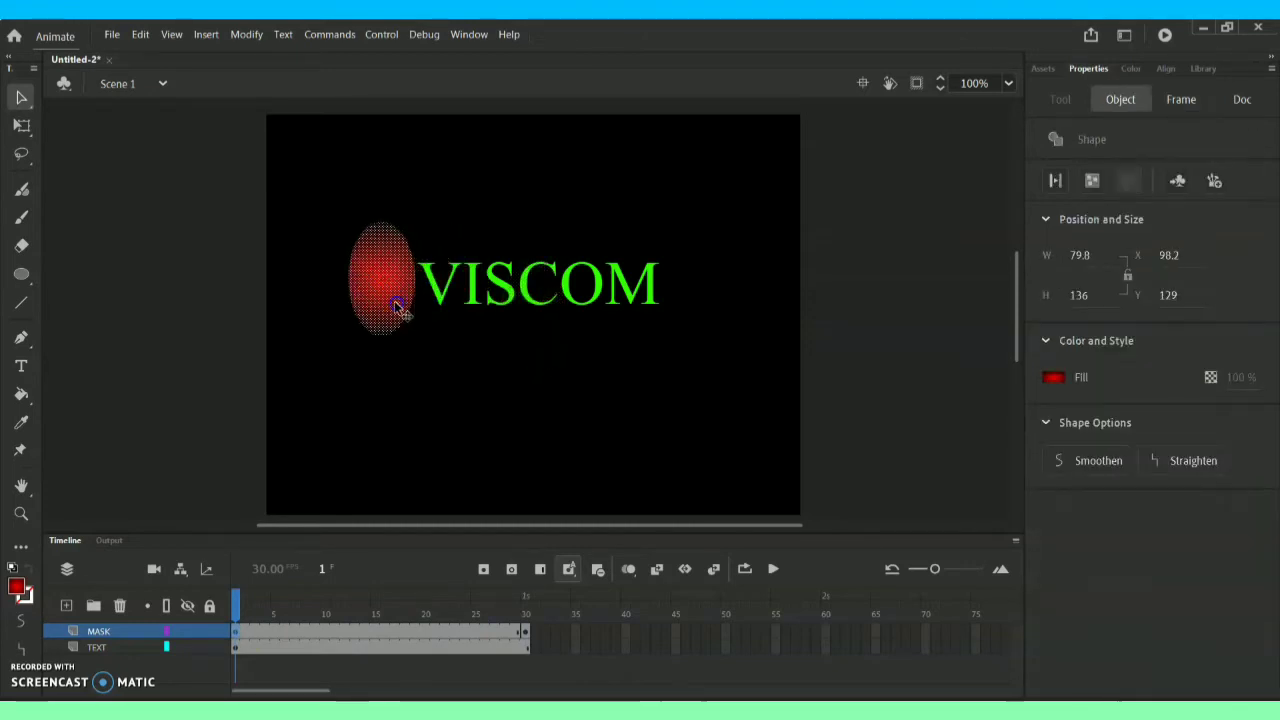
{"action": "left_click", "coordinate": [527, 636]}
{"action": "left_click", "coordinate": [387, 632]}
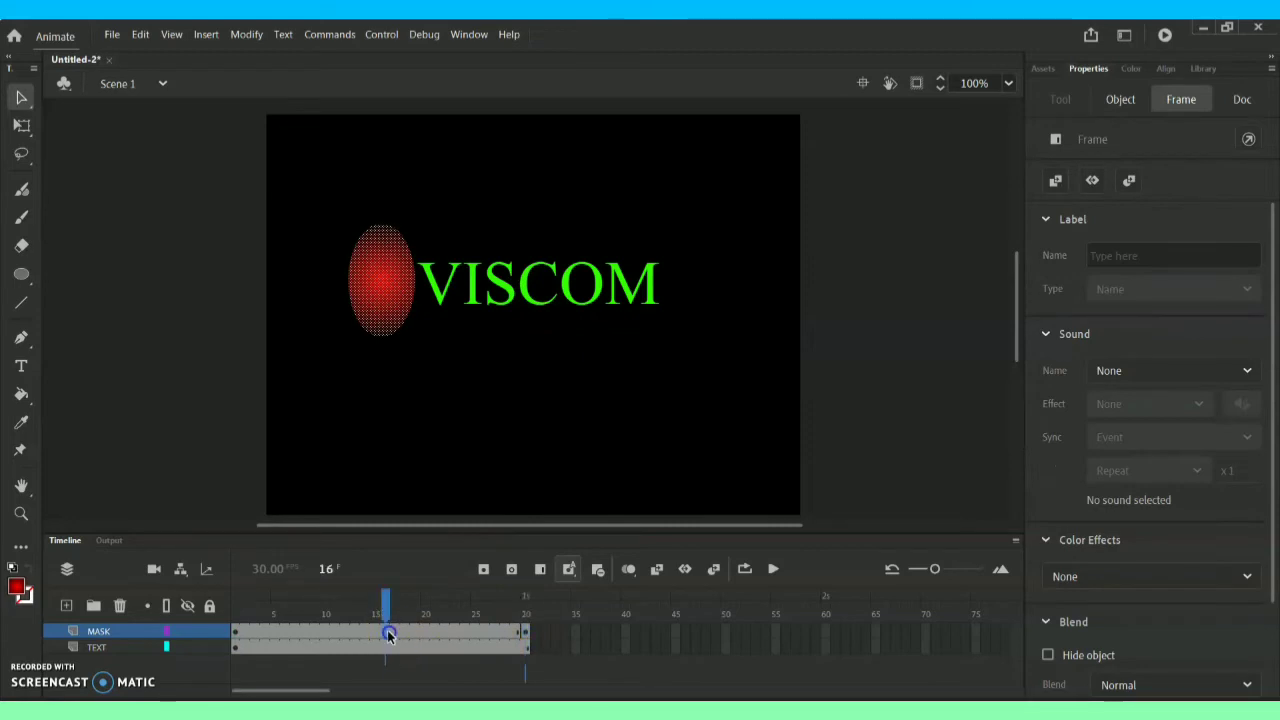
Step: Add a motion tween to the MASK layer, converting the red oval to a symbol
{"action": "right_click", "coordinate": [388, 633]}
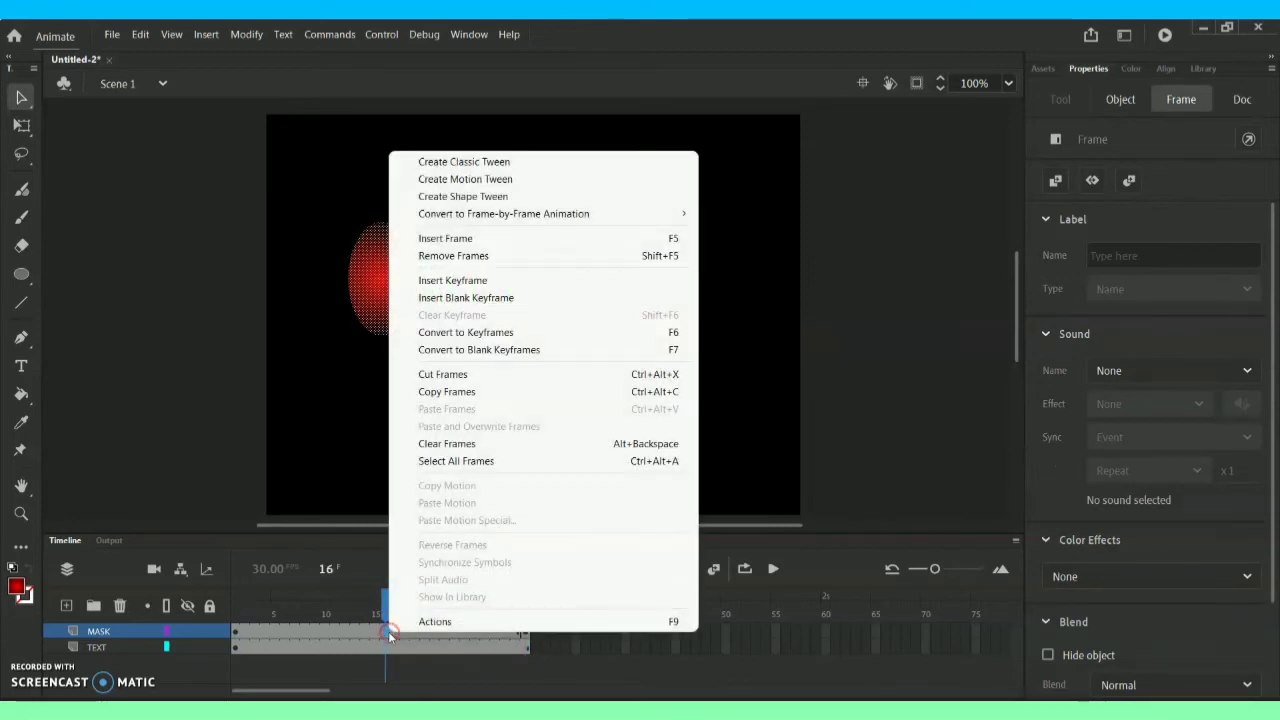
{"action": "left_click", "coordinate": [522, 182]}
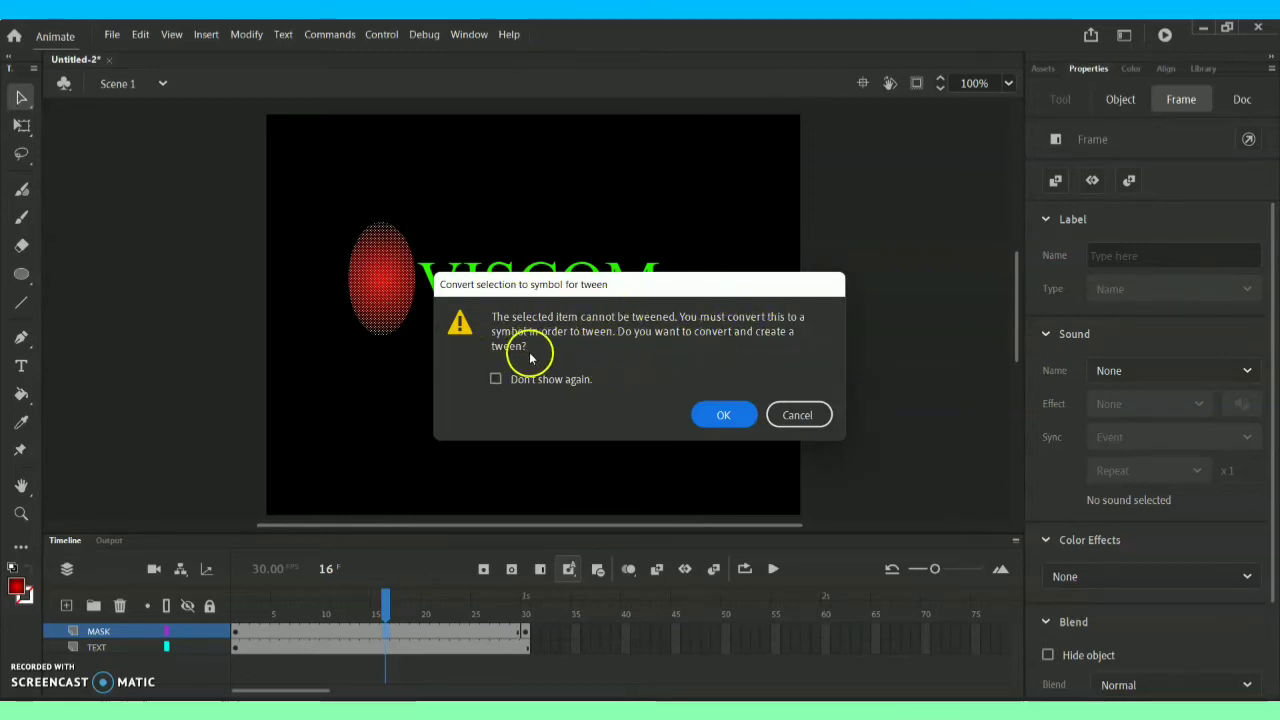
{"action": "left_click", "coordinate": [725, 416]}
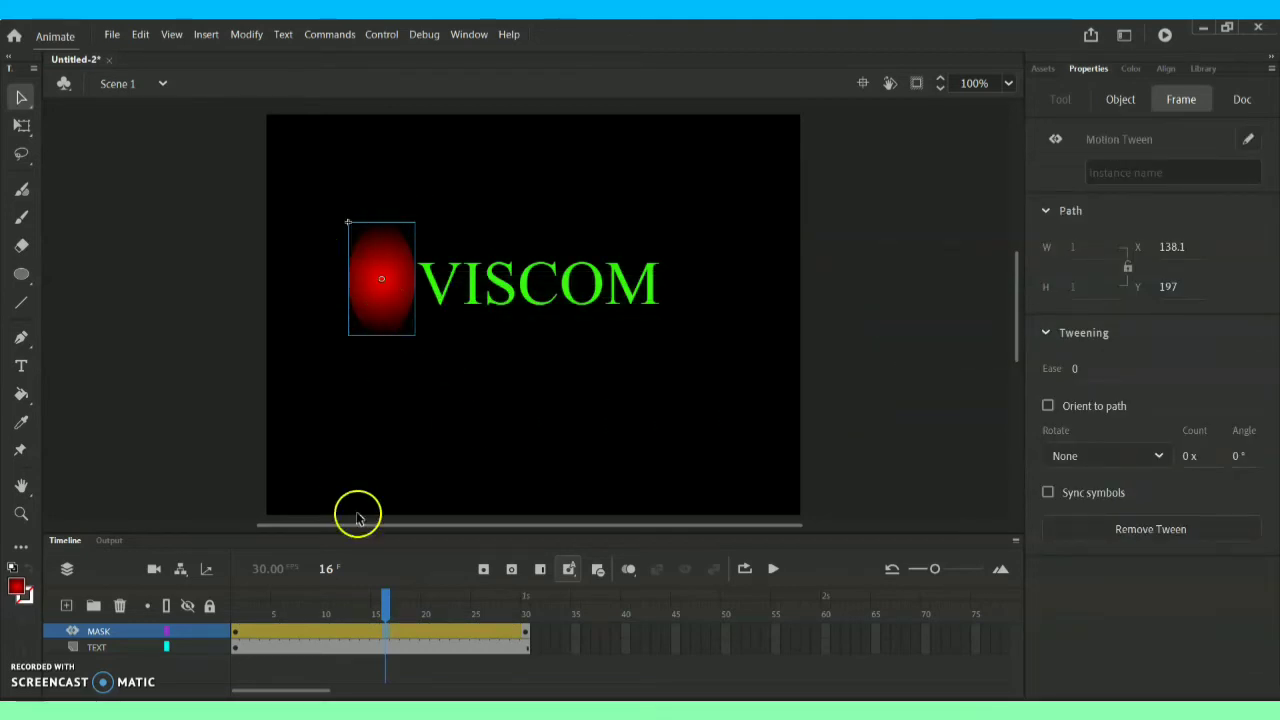
Step: Key the oval over the V at frame 5, then onto the V and I at frame 10
{"action": "left_click_drag", "start_coordinate": [386, 600], "coordinate": [262, 615]}
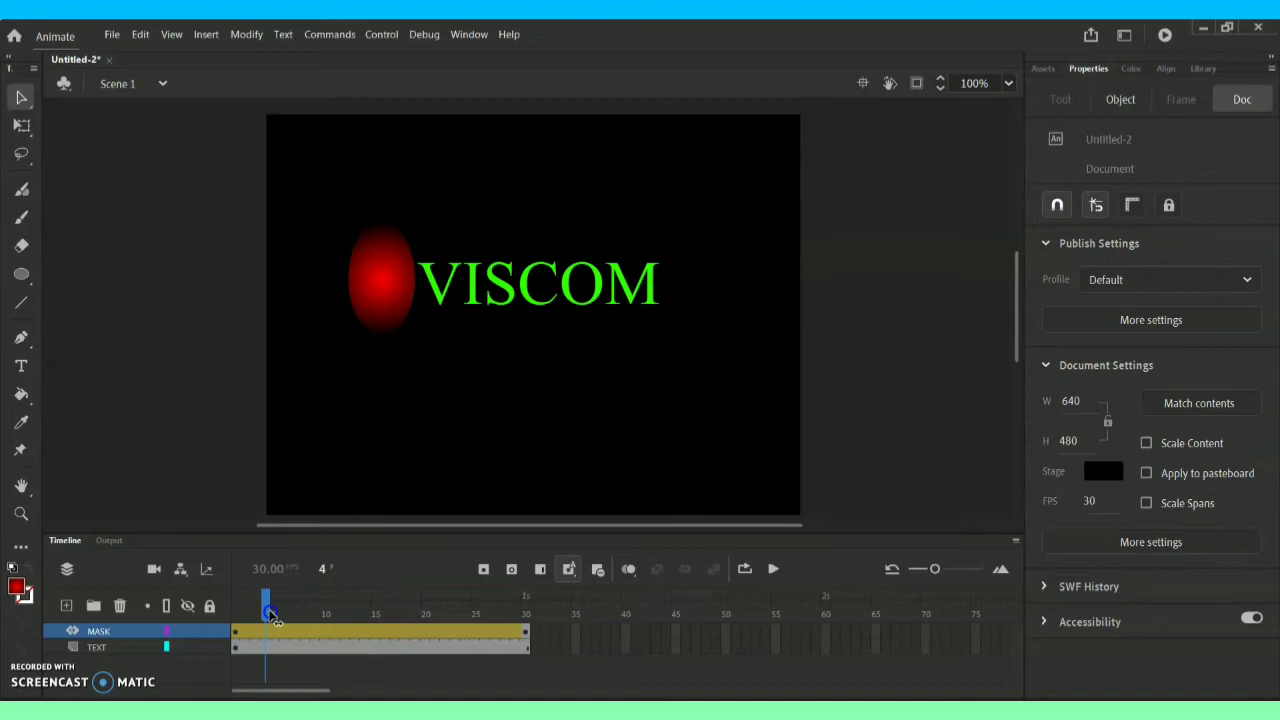
{"action": "left_click_drag", "start_coordinate": [406, 337], "coordinate": [425, 290]}
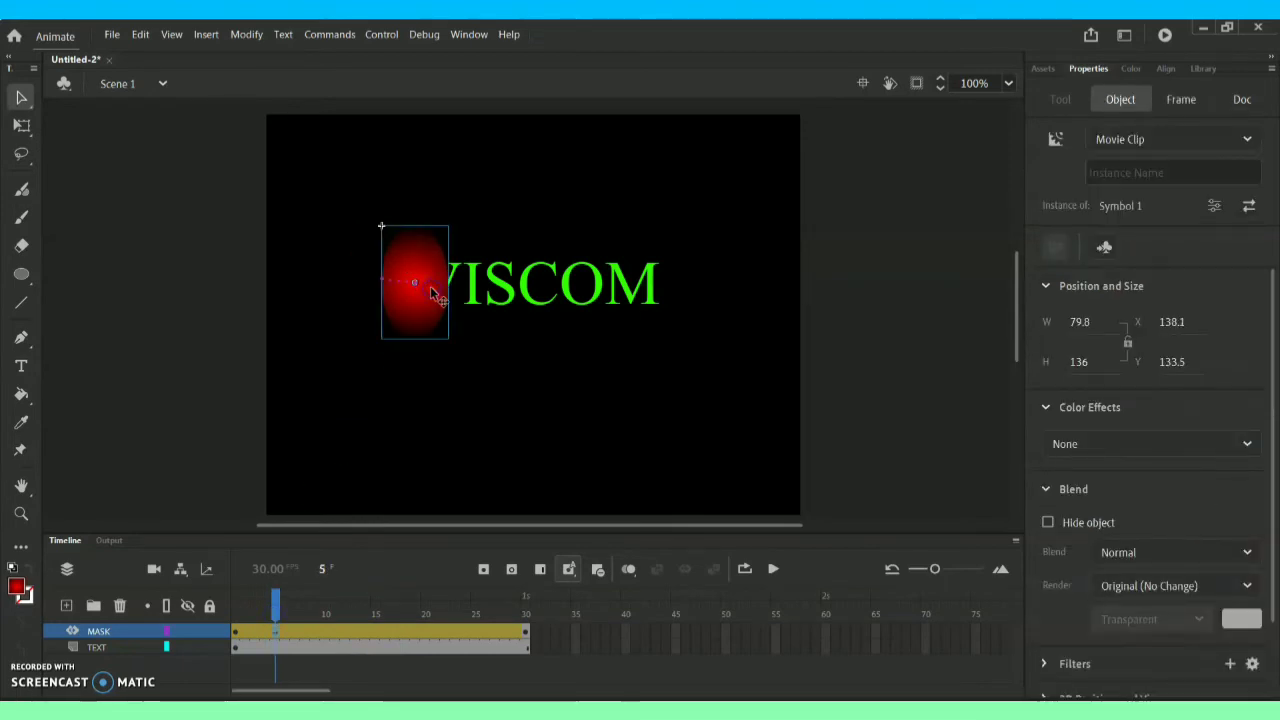
{"action": "left_click_drag", "start_coordinate": [282, 591], "coordinate": [326, 597]}
{"action": "left_click", "coordinate": [372, 497]}
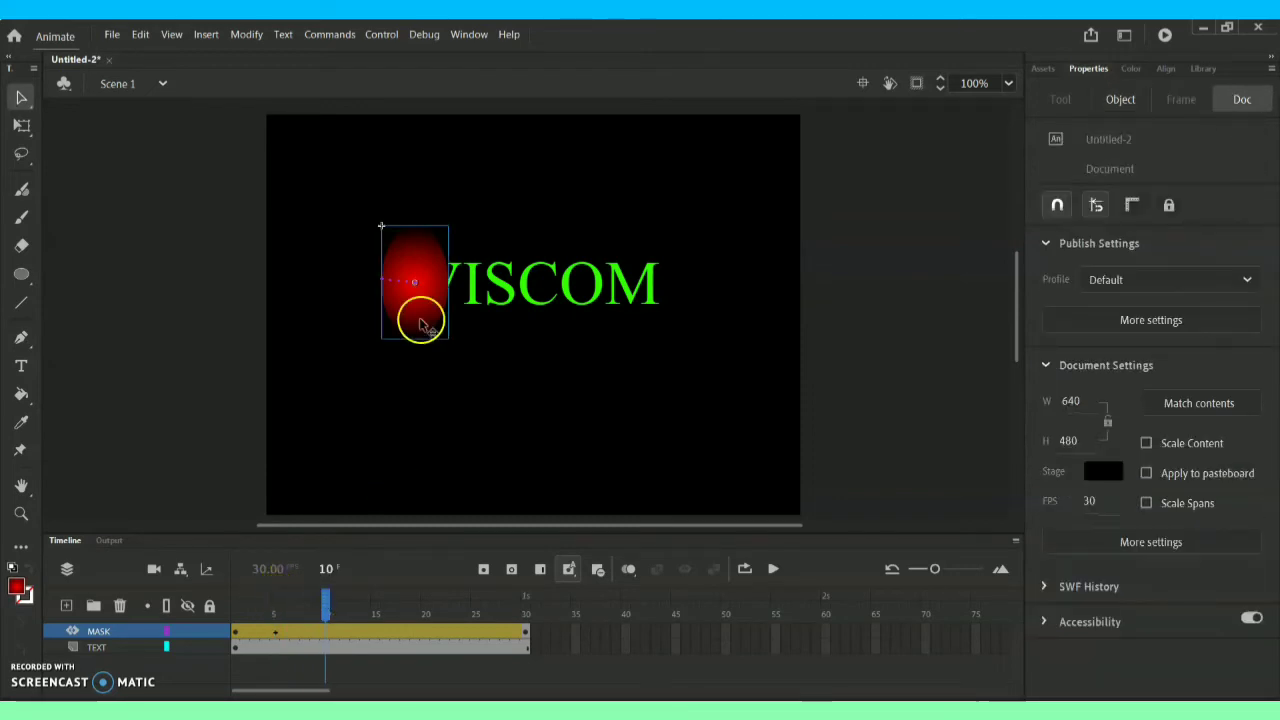
{"action": "left_click_drag", "start_coordinate": [423, 320], "coordinate": [470, 320]}
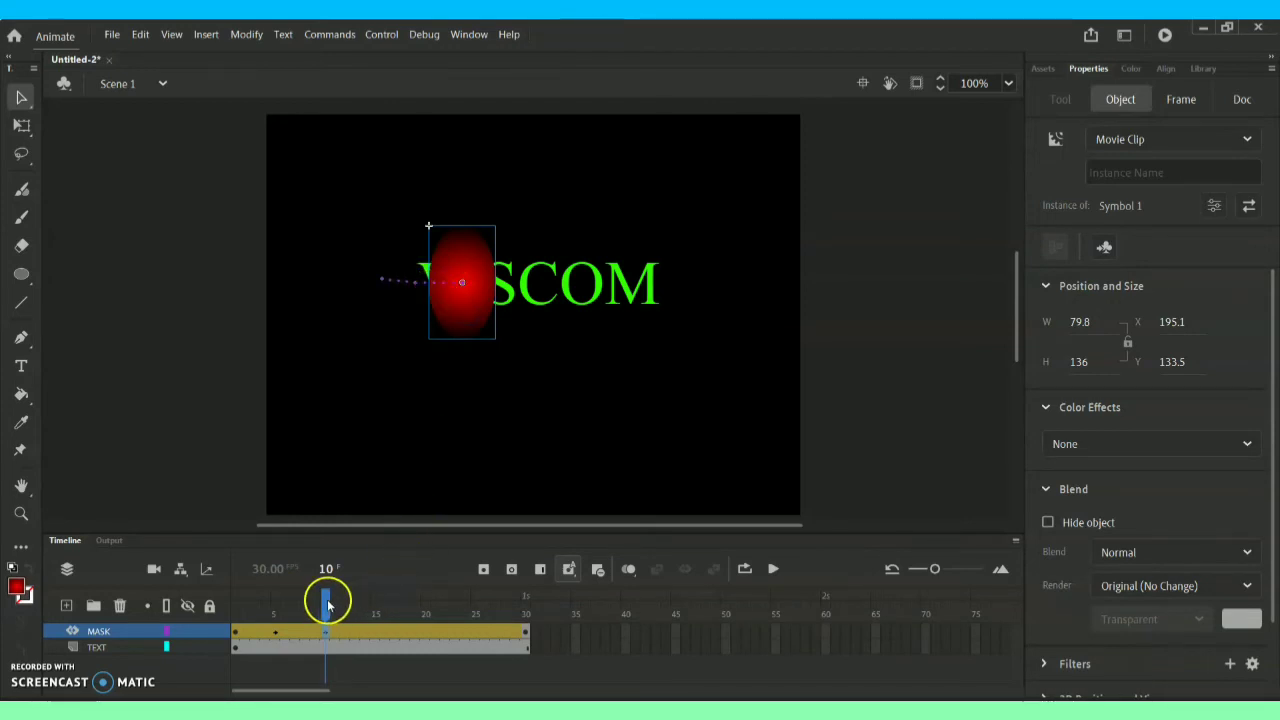
Step: Key the oval over the I at frame 13, the S at frame 16, and the C at frame 20
{"action": "left_click_drag", "start_coordinate": [328, 605], "coordinate": [356, 605]}
{"action": "left_click", "coordinate": [459, 285]}
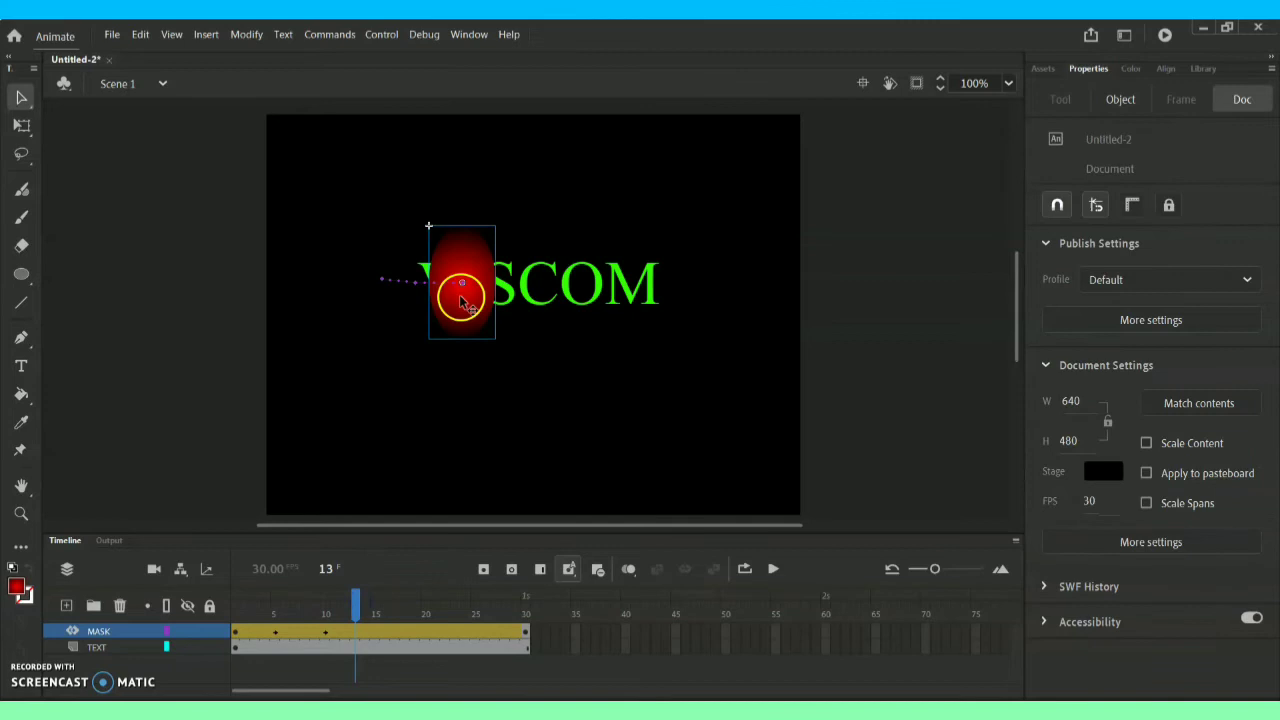
{"action": "left_click_drag", "start_coordinate": [461, 302], "coordinate": [492, 303]}
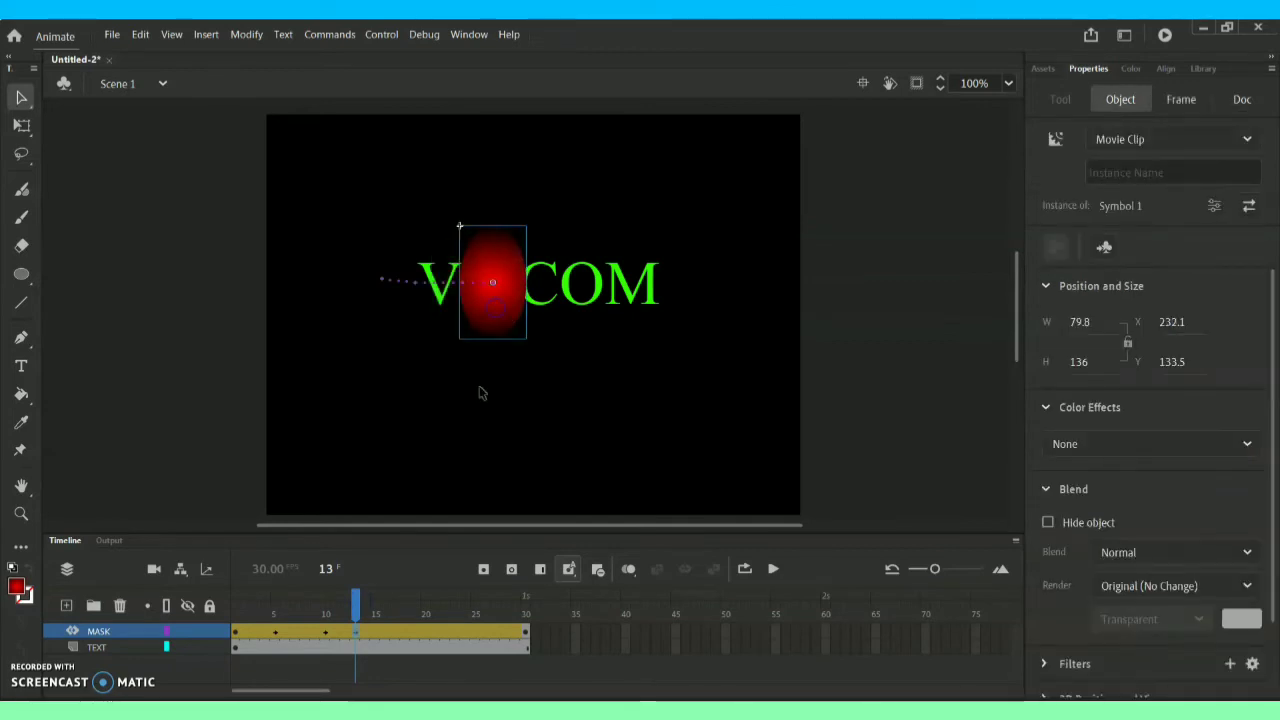
{"action": "left_click_drag", "start_coordinate": [358, 606], "coordinate": [385, 606]}
{"action": "left_click_drag", "start_coordinate": [500, 329], "coordinate": [543, 323]}
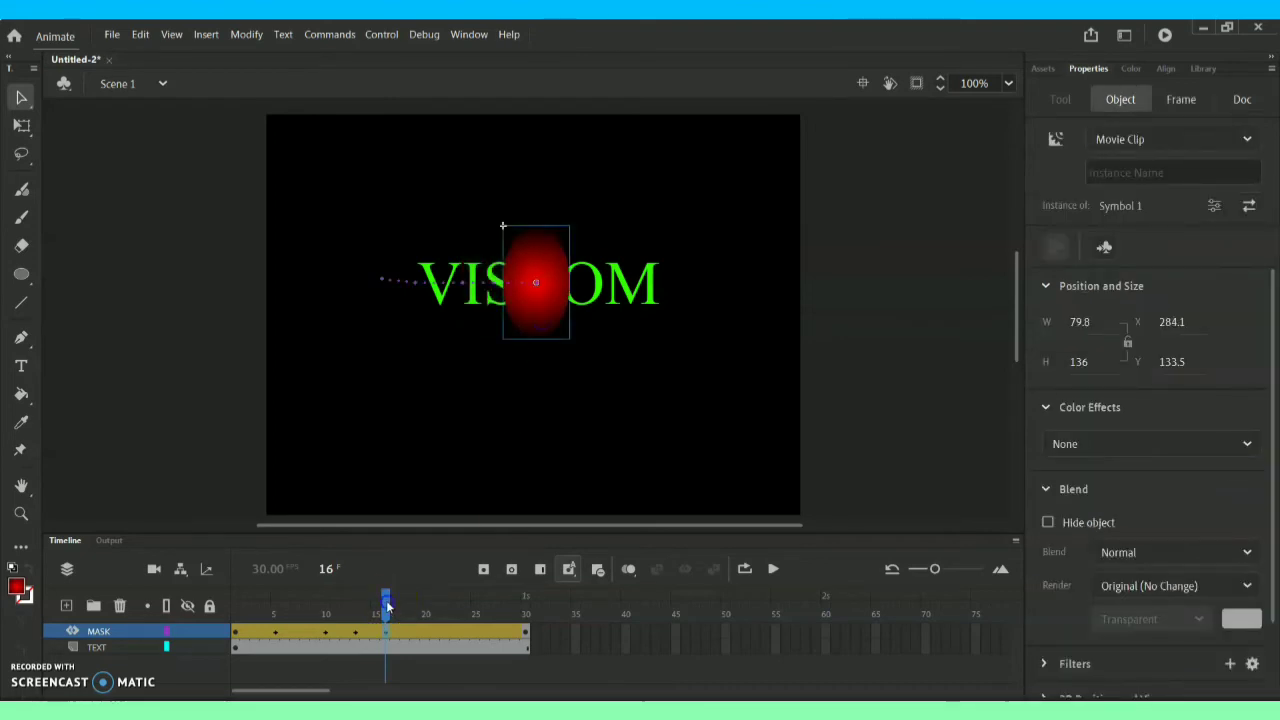
{"action": "left_click_drag", "start_coordinate": [388, 606], "coordinate": [425, 606]}
{"action": "left_click", "coordinate": [540, 369]}
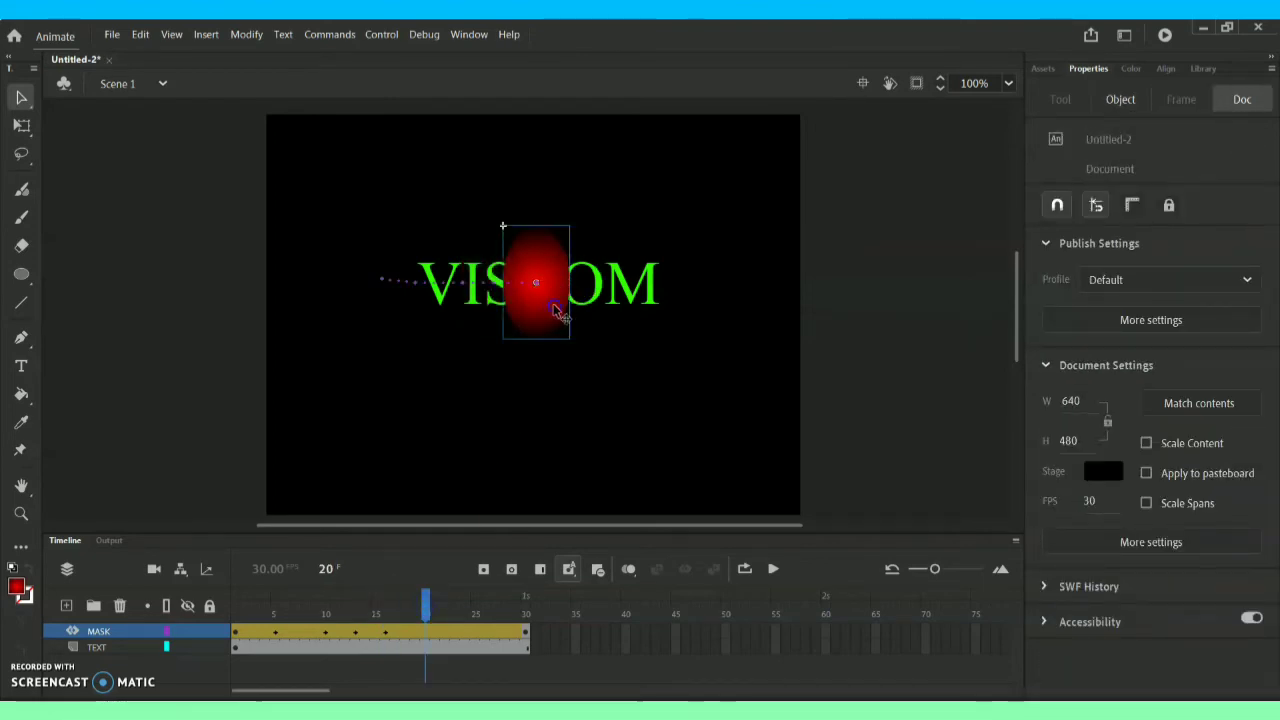
{"action": "left_click_drag", "start_coordinate": [557, 312], "coordinate": [587, 310]}
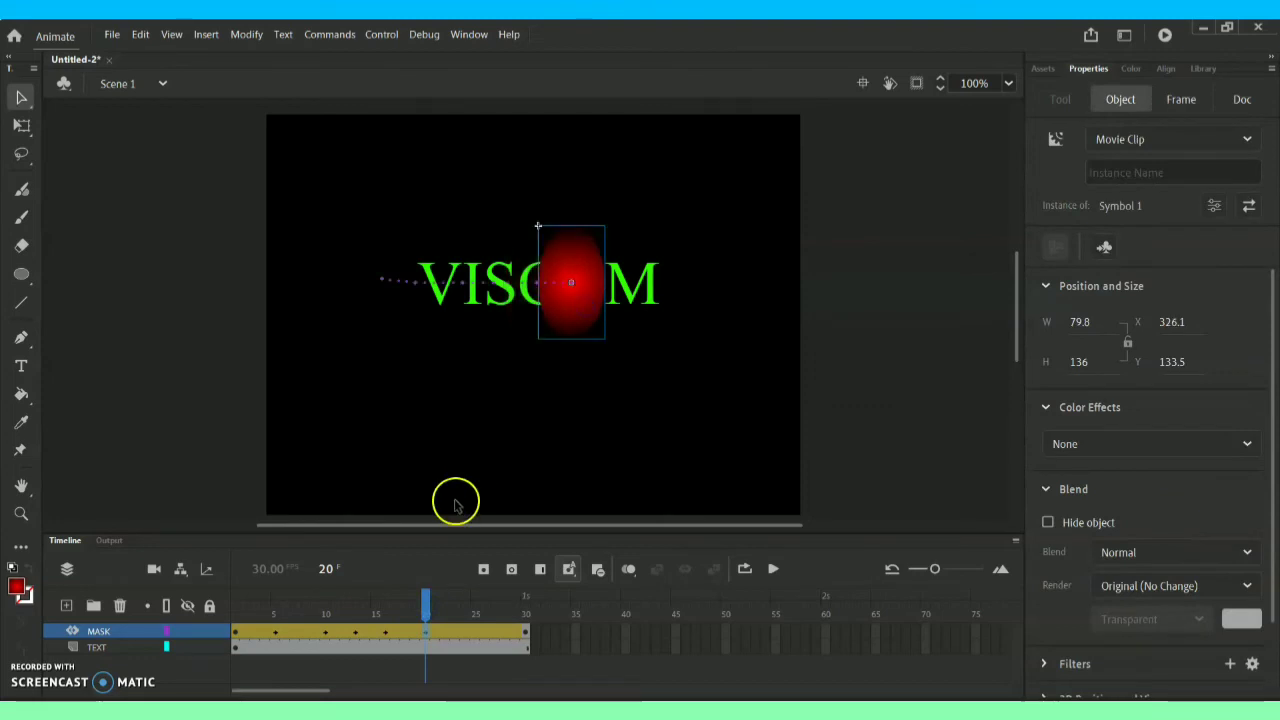
Step: Key the oval over the O at frame 24 and onto the M at frame 27
{"action": "left_click", "coordinate": [427, 606]}
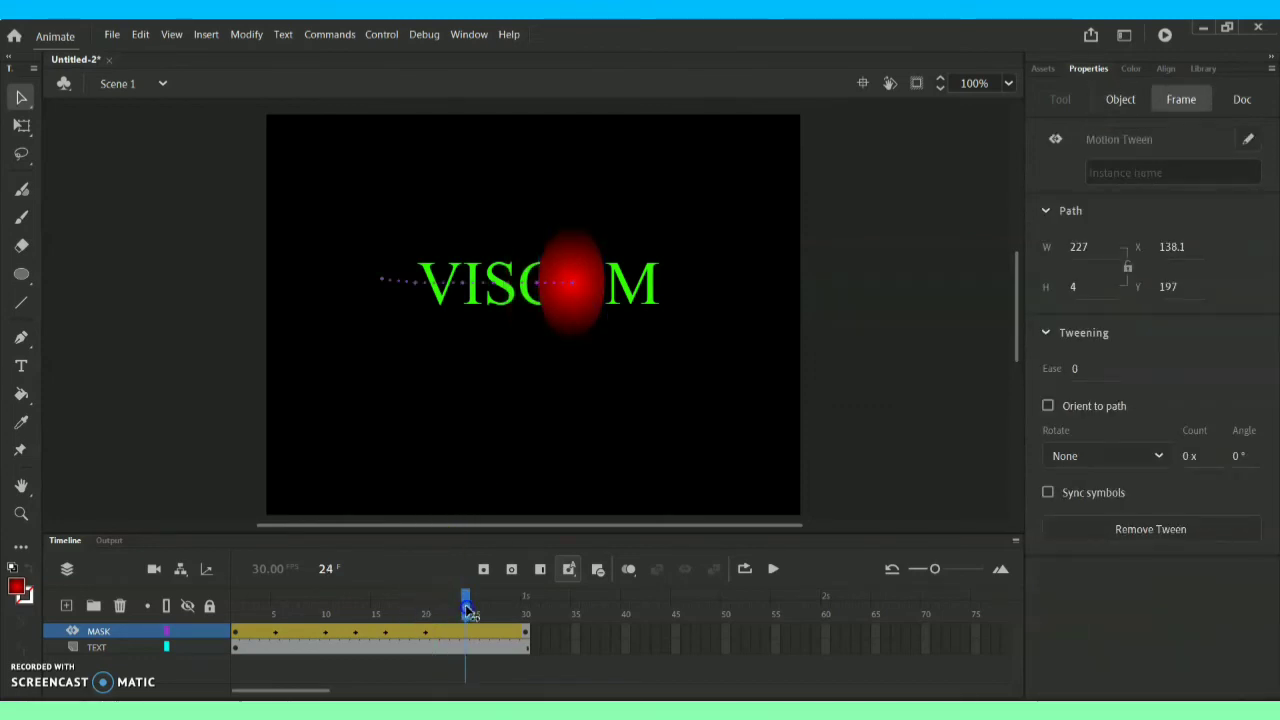
{"action": "left_click", "coordinate": [540, 400]}
{"action": "left_click_drag", "start_coordinate": [580, 317], "coordinate": [597, 320]}
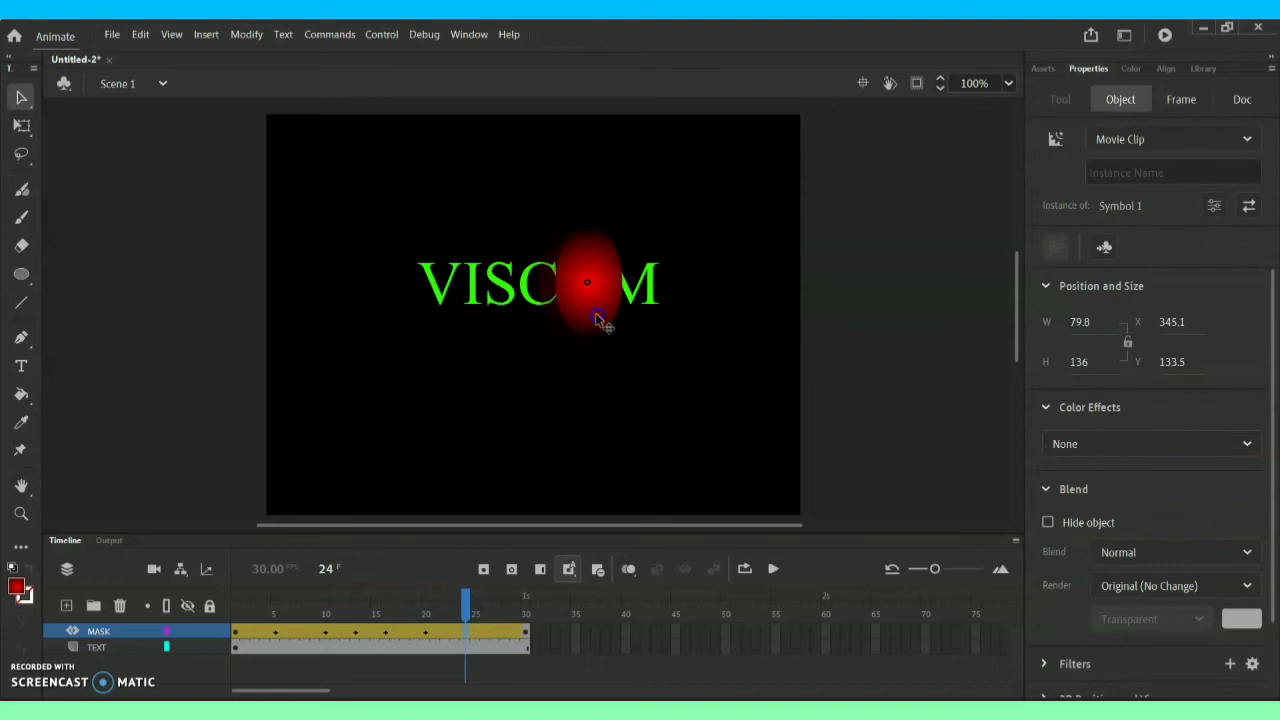
{"action": "left_click", "coordinate": [414, 280]}
{"action": "left_click", "coordinate": [518, 296]}
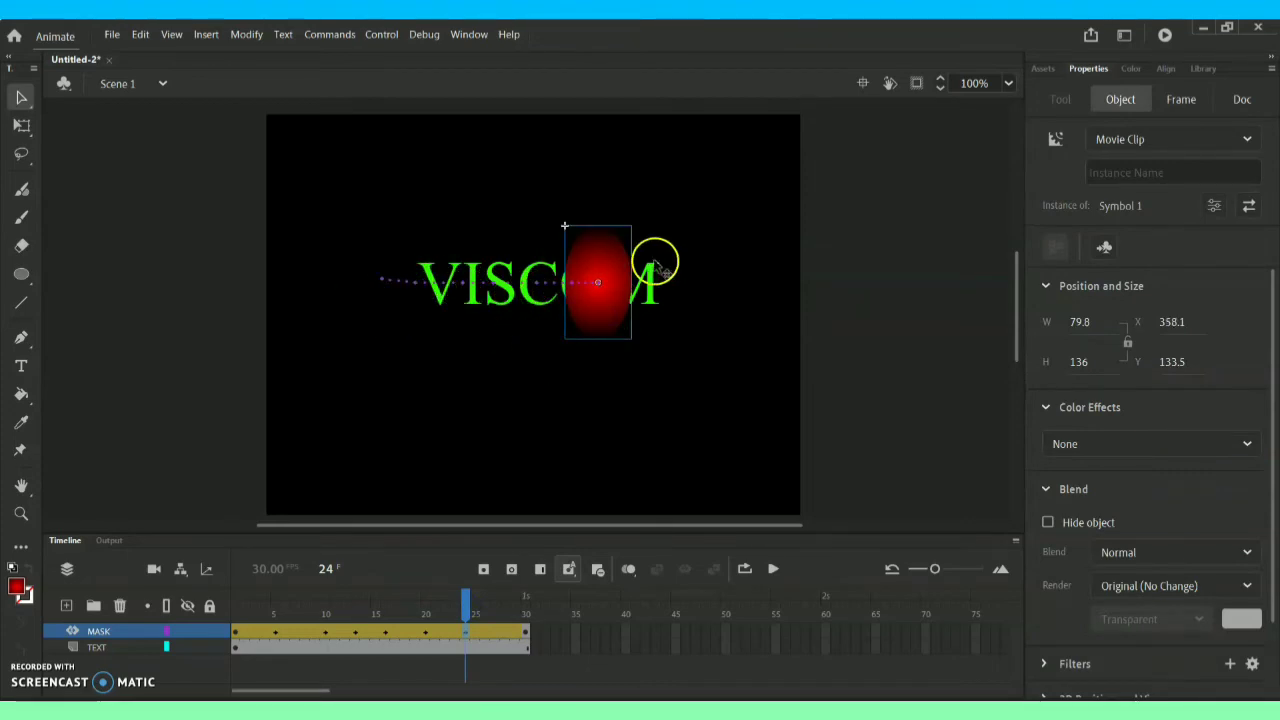
{"action": "left_click", "coordinate": [468, 614]}
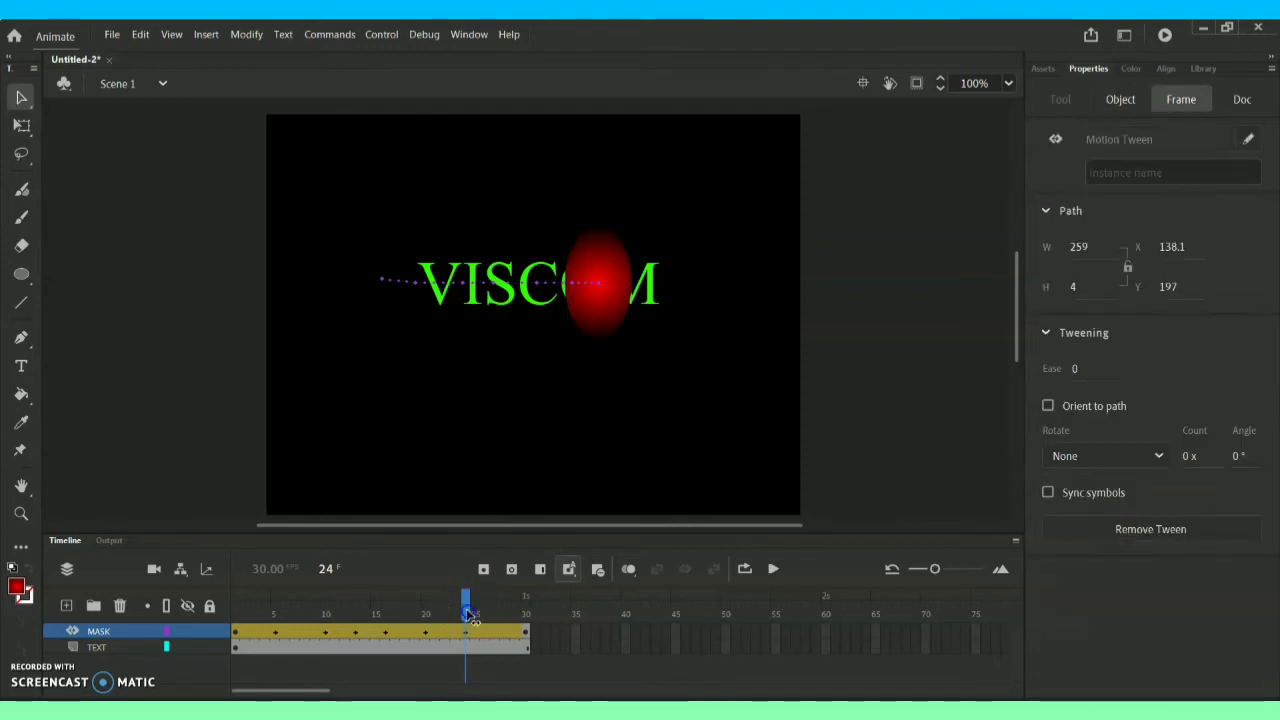
{"action": "left_click_drag", "start_coordinate": [487, 614], "coordinate": [495, 614]}
{"action": "left_click", "coordinate": [625, 327]}
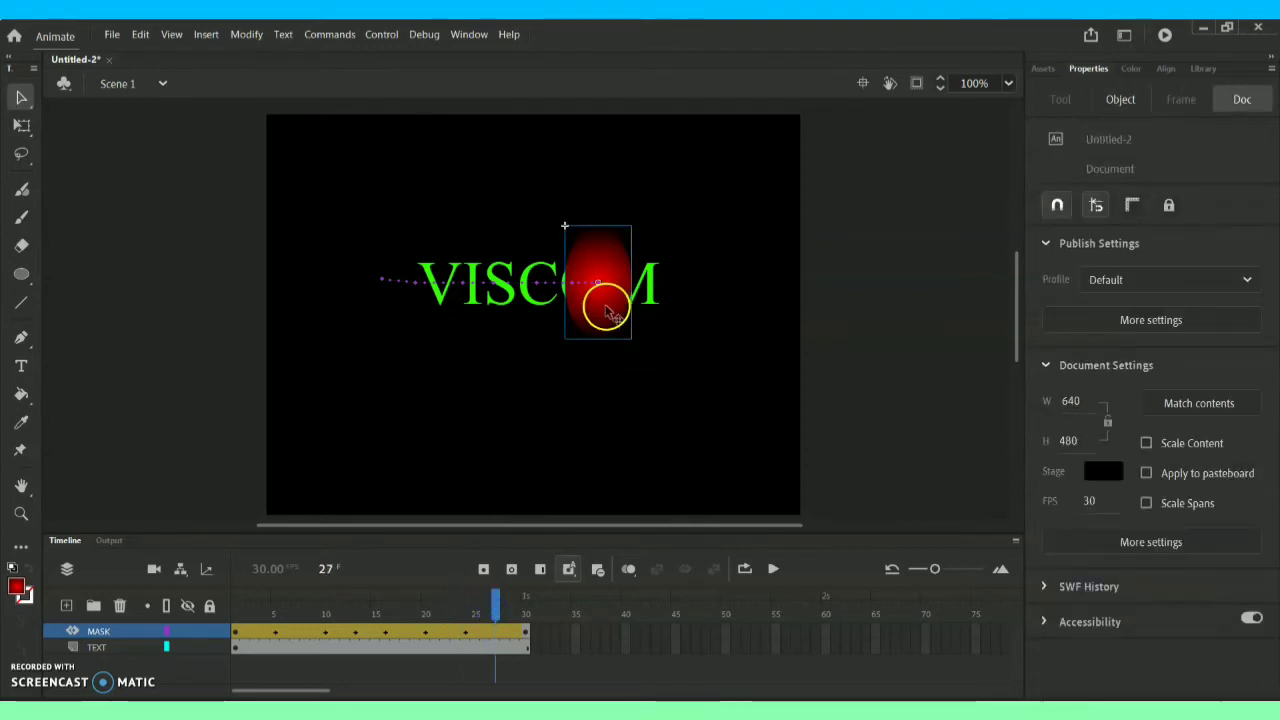
{"action": "left_click_drag", "start_coordinate": [607, 313], "coordinate": [651, 309]}
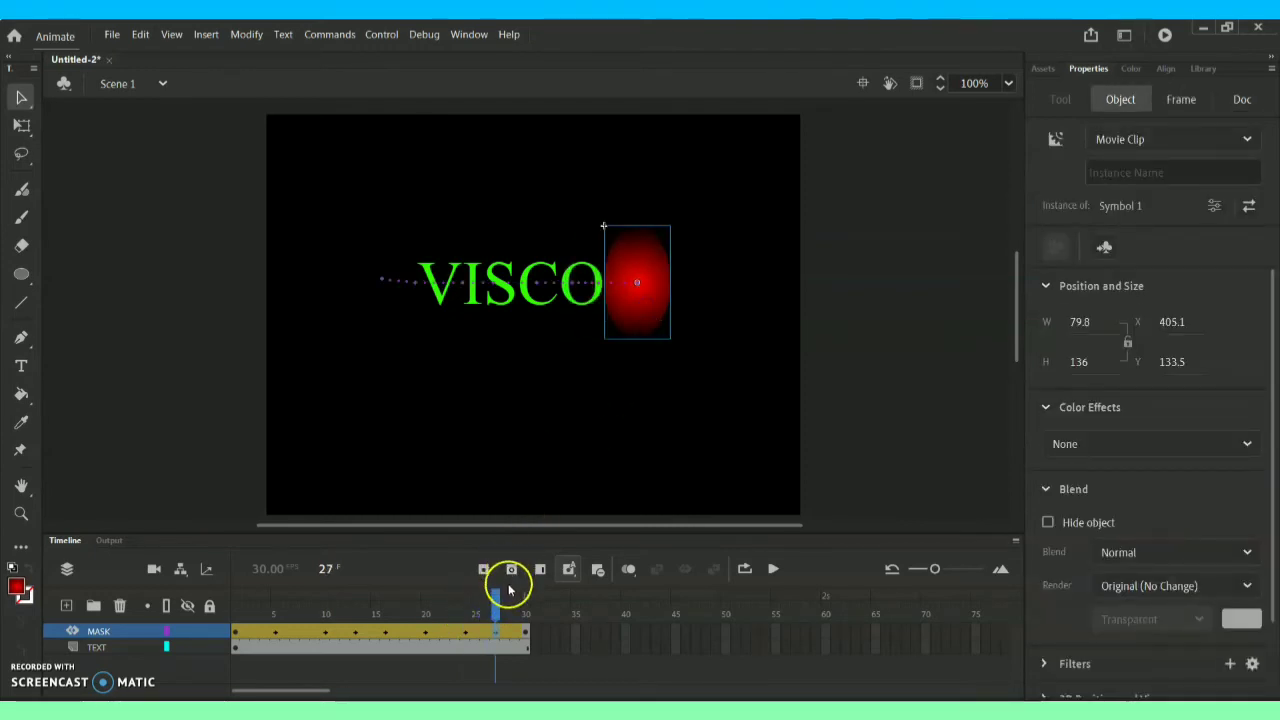
{"action": "left_click_drag", "start_coordinate": [497, 600], "coordinate": [530, 608]}
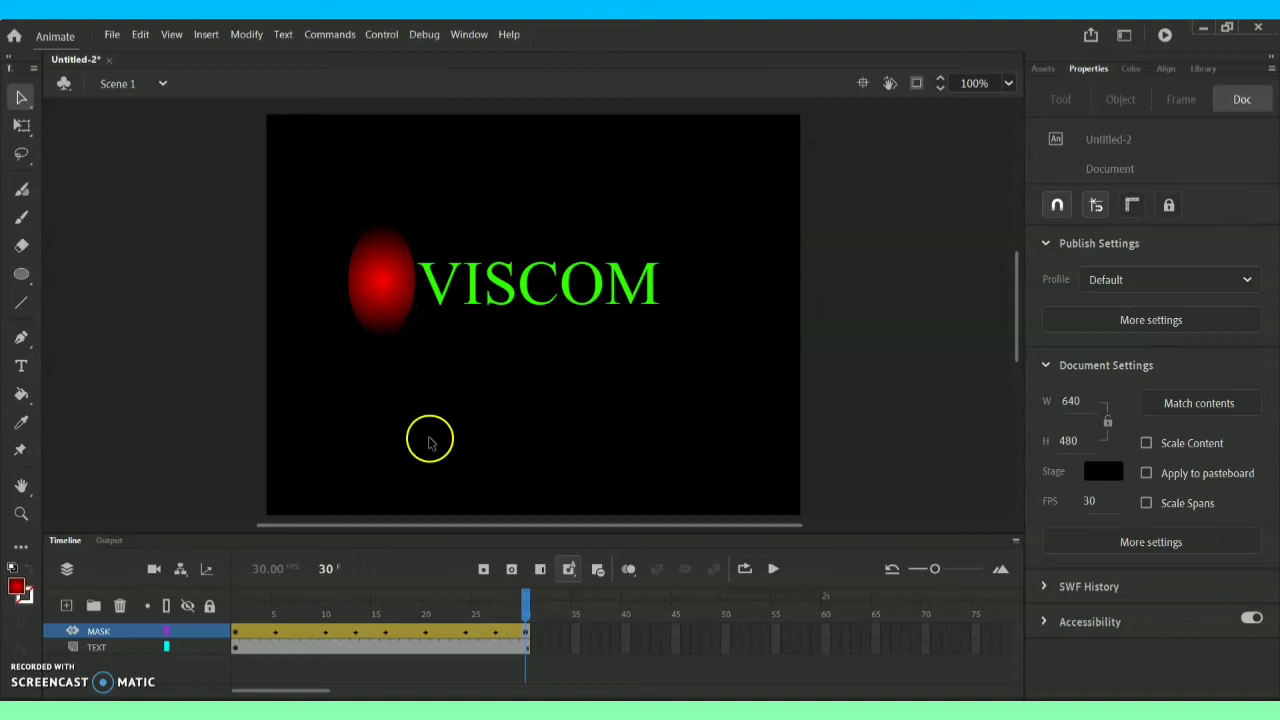
Step: Delete the oval from frame 30 of the MASK layer, leaving it on the M through frame 29
{"action": "left_click", "coordinate": [527, 633]}
{"action": "key", "text": "Delete"}
{"action": "left_click", "coordinate": [530, 600]}
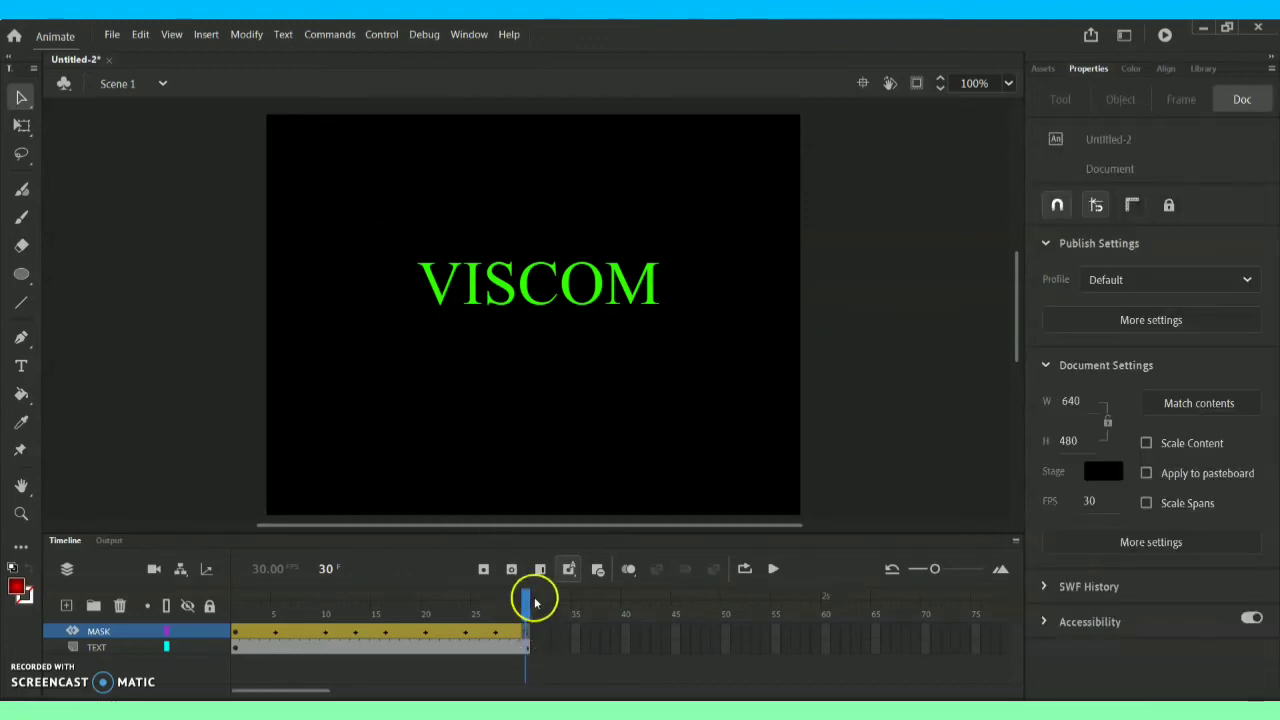
{"action": "left_click_drag", "start_coordinate": [527, 602], "coordinate": [240, 612]}
{"action": "left_click", "coordinate": [111, 638]}
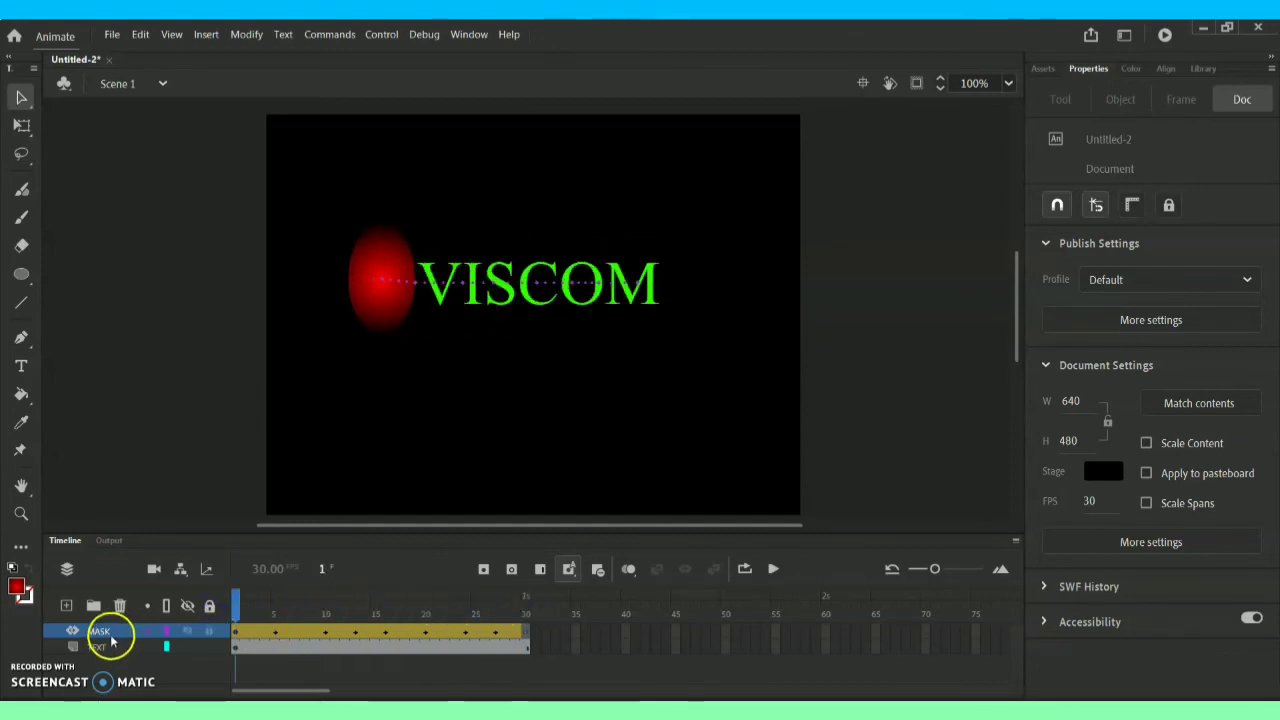
Step: Make MASK a mask over the TEXT layer and play the timeline to preview the VISCOM reveal
{"action": "right_click", "coordinate": [115, 633]}
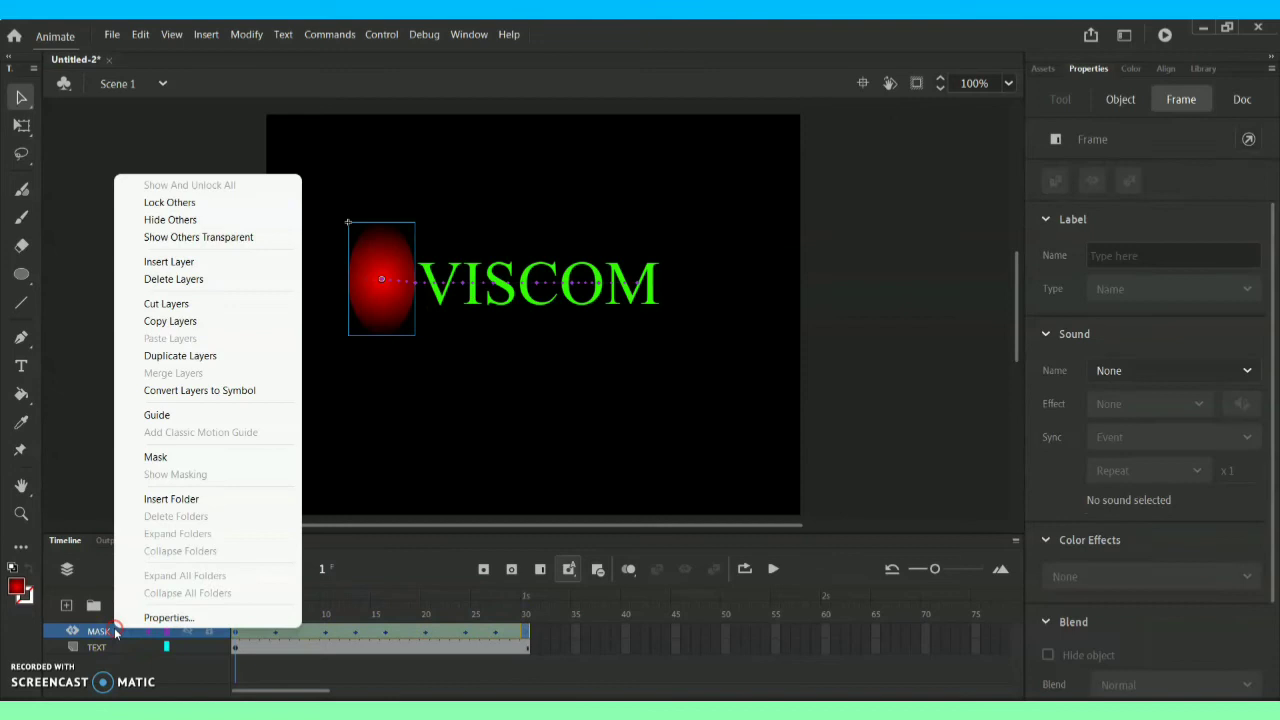
{"action": "left_click", "coordinate": [168, 457]}
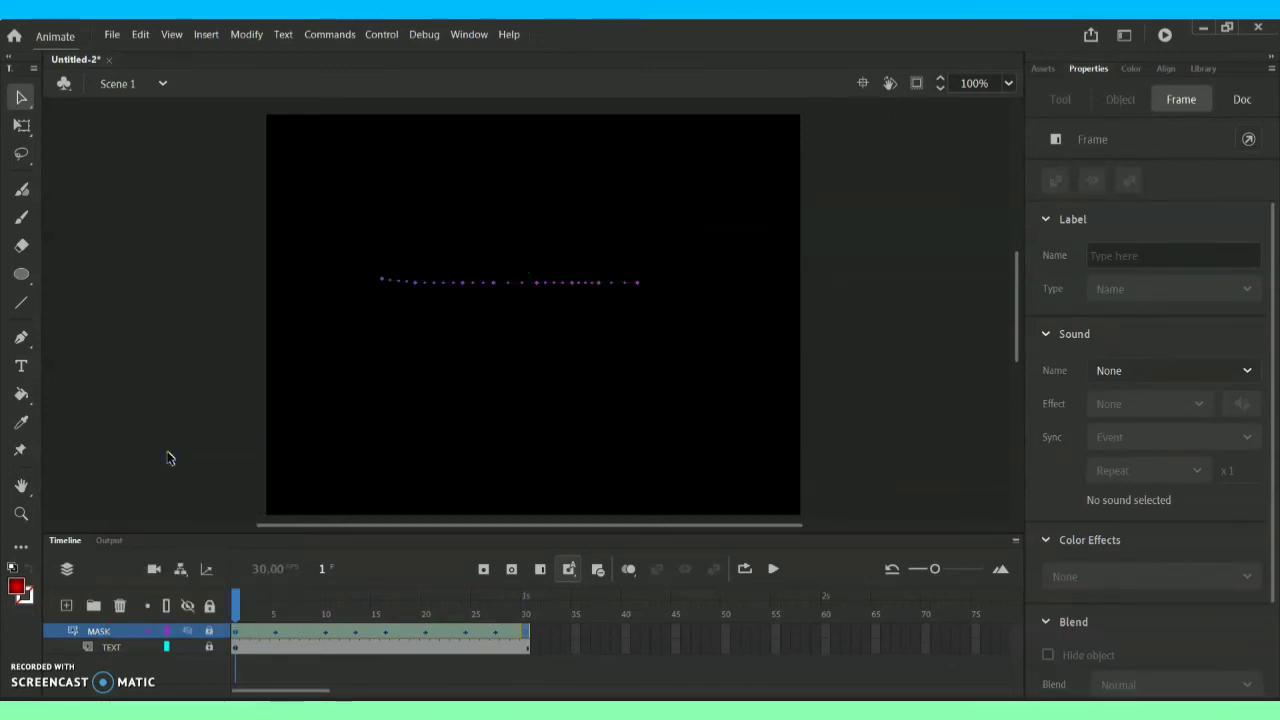
{"action": "key", "text": "Return"}
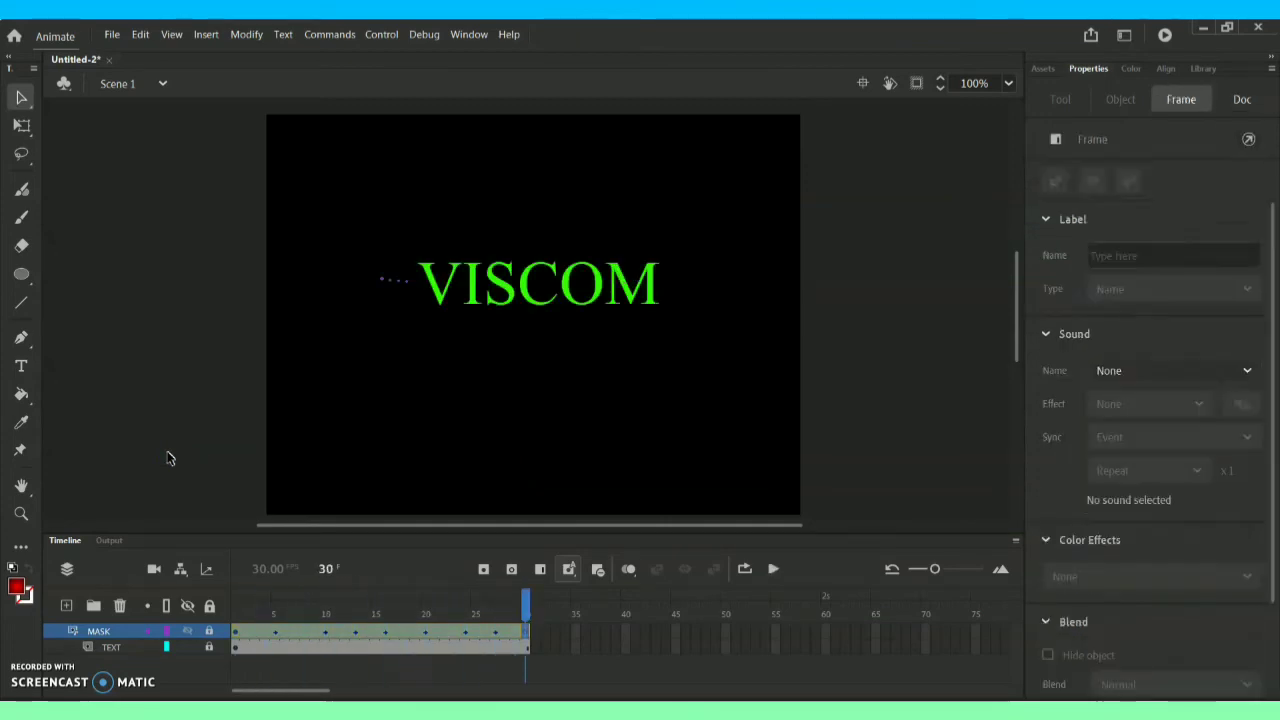
Step: Test the movie with Ctrl+Enter to export the VISCOM animation as an SWF
{"action": "key", "text": "ctrl+Return"}
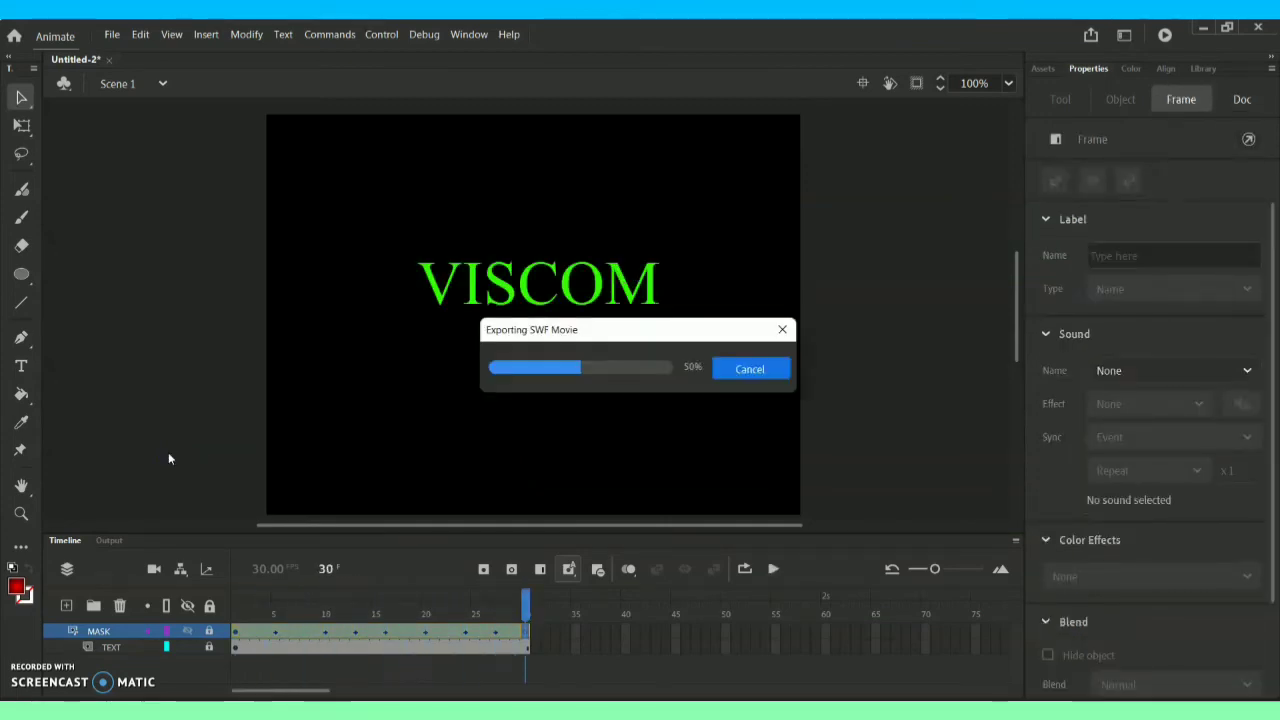